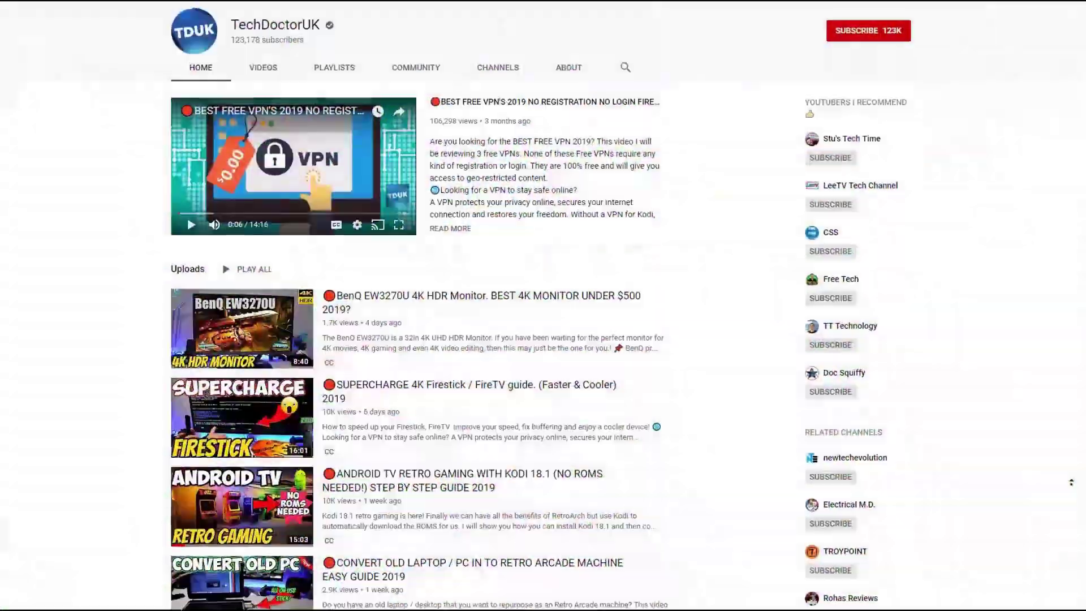
# - Subscribe to the TechDoctorUK channel and enable the bell for all new uploads
pyautogui.scroll(2, 1070, 482)
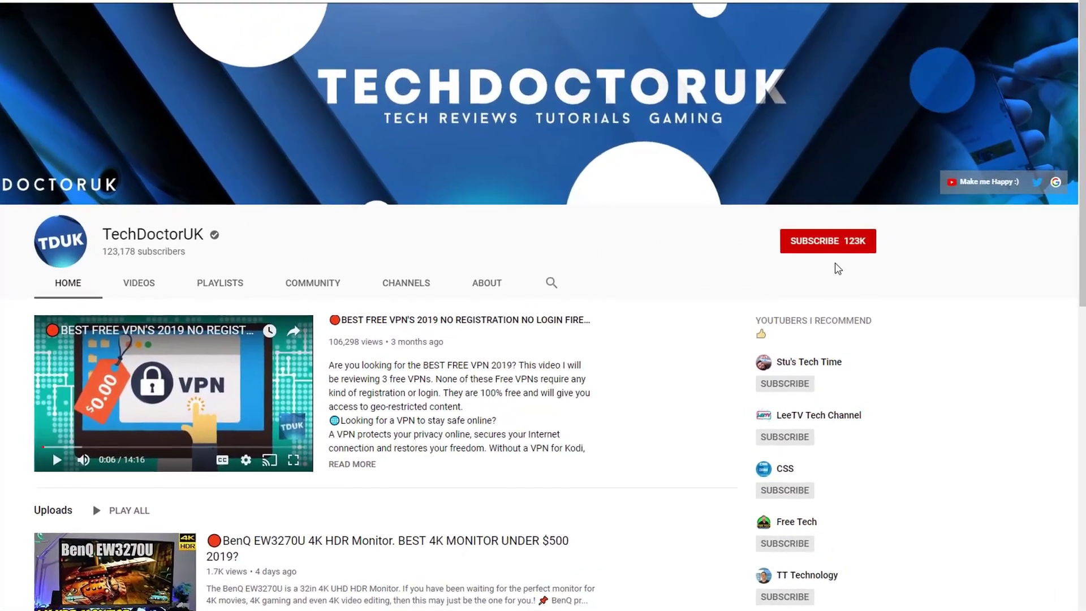
pyautogui.click(842, 242)
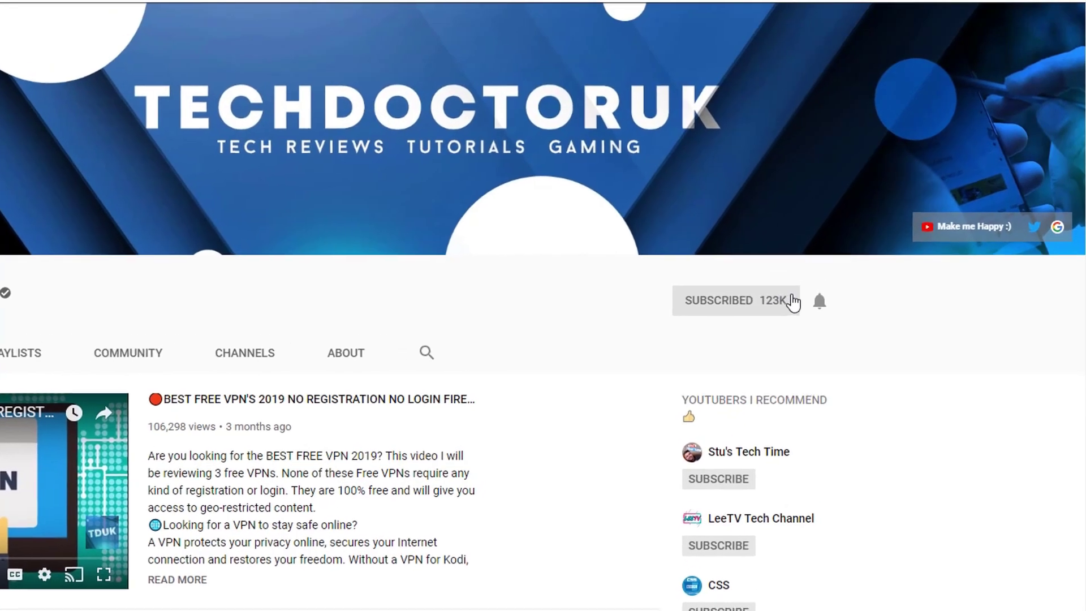
pyautogui.click(820, 303)
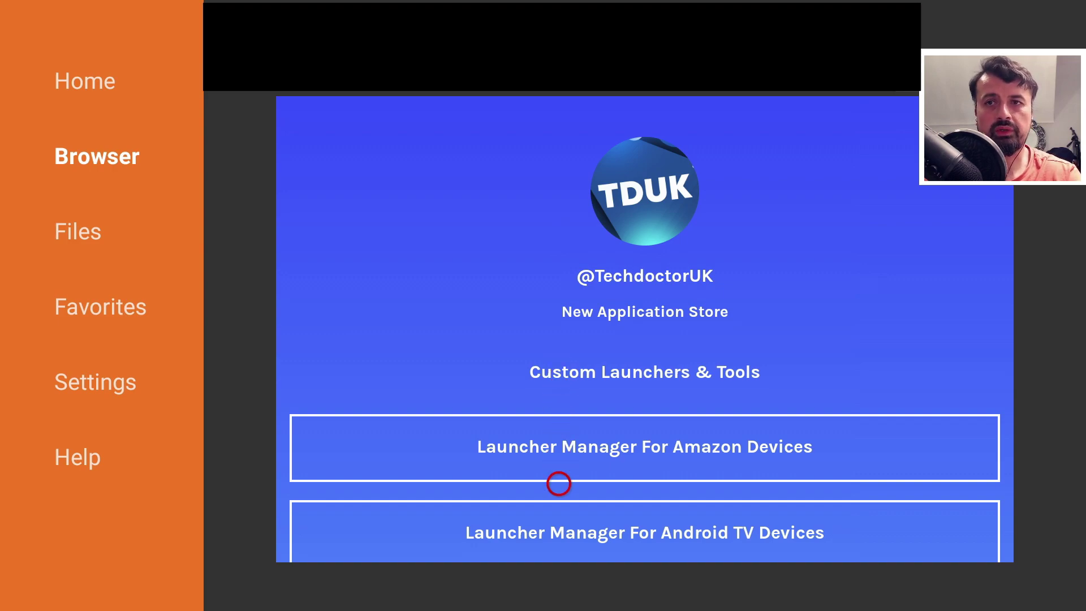
# - Scroll the TDUK store page past Streaming APPs to the Utilities section
pyautogui.scroll(-1, 559, 509)
pyautogui.scroll(-6, 558, 539)
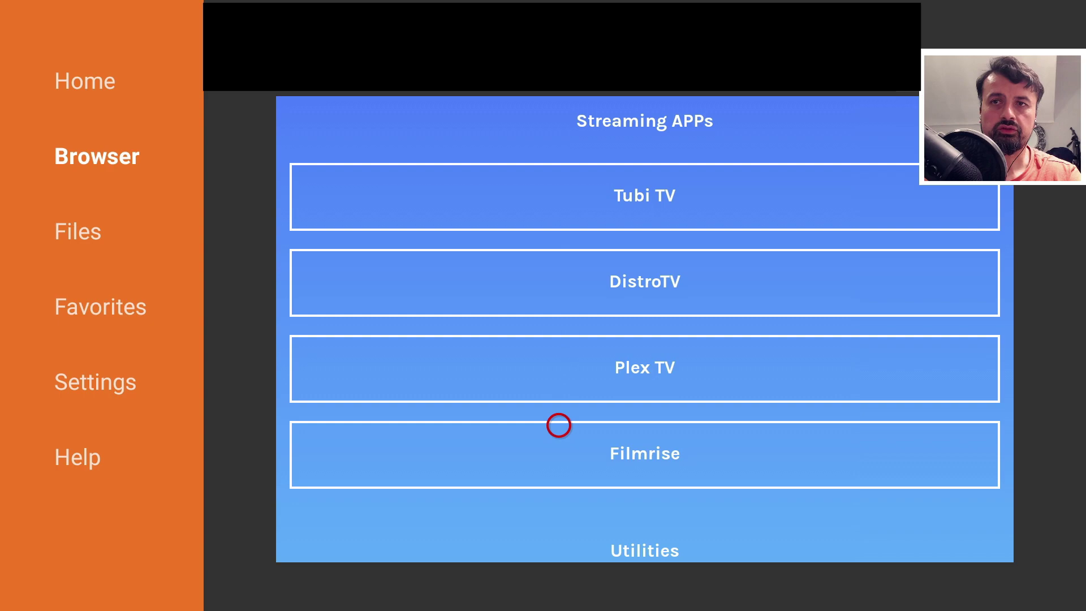
pyautogui.scroll(-3, 559, 532)
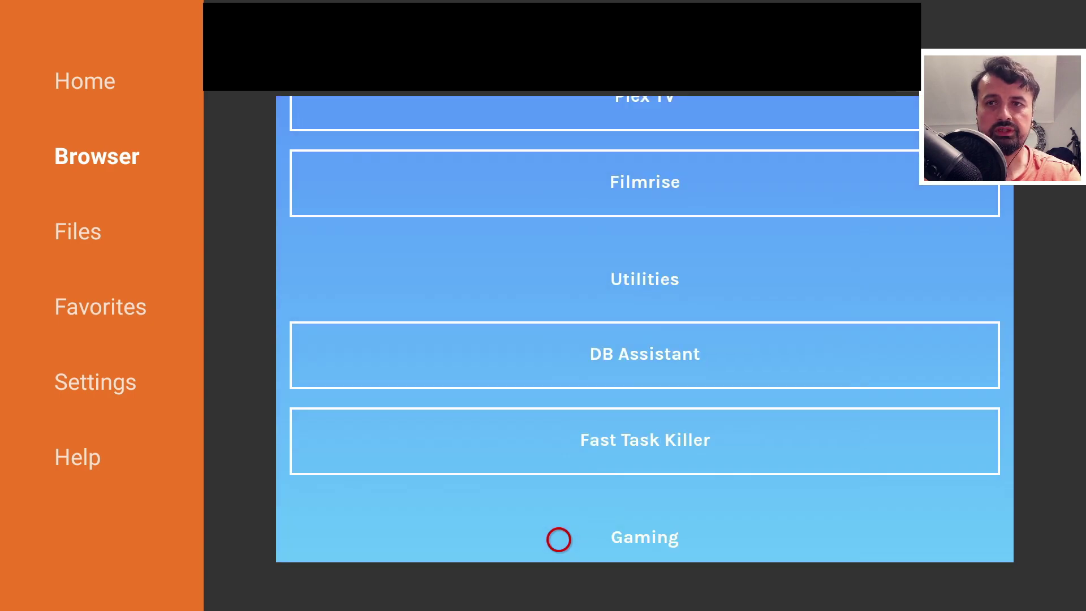
pyautogui.scroll(-1, 559, 540)
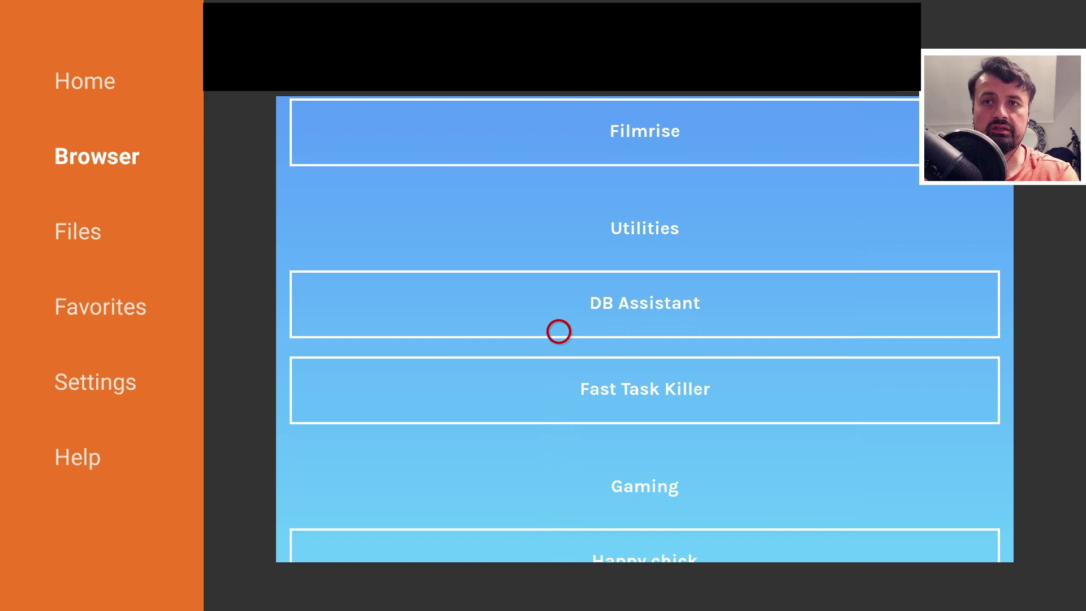
# - Download Fast Task Killer from the TDUK store and launch its package installer
pyautogui.click(559, 388)
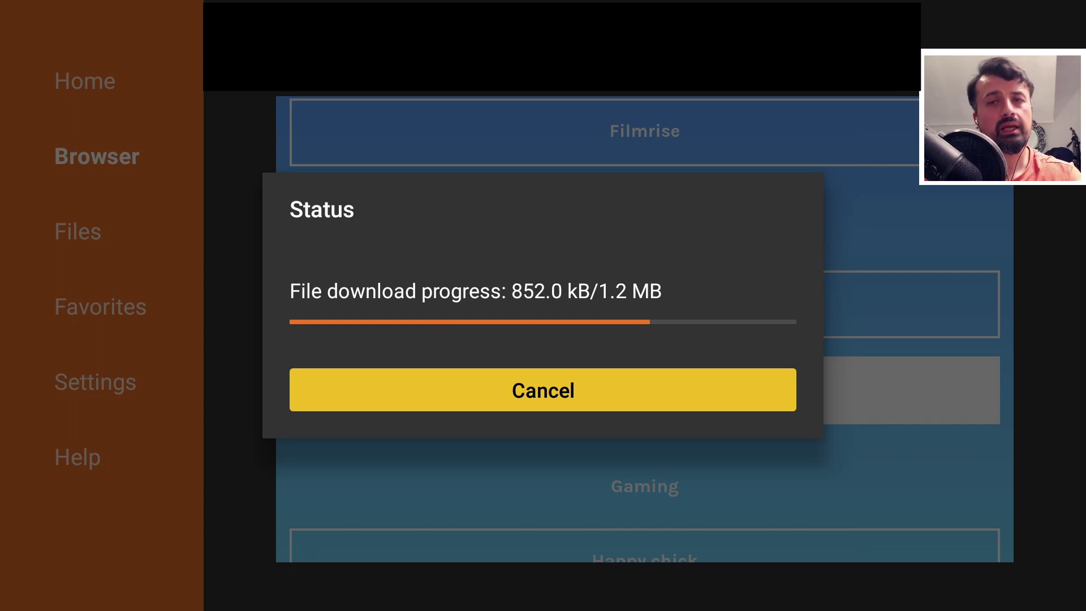
pyautogui.press('Return')
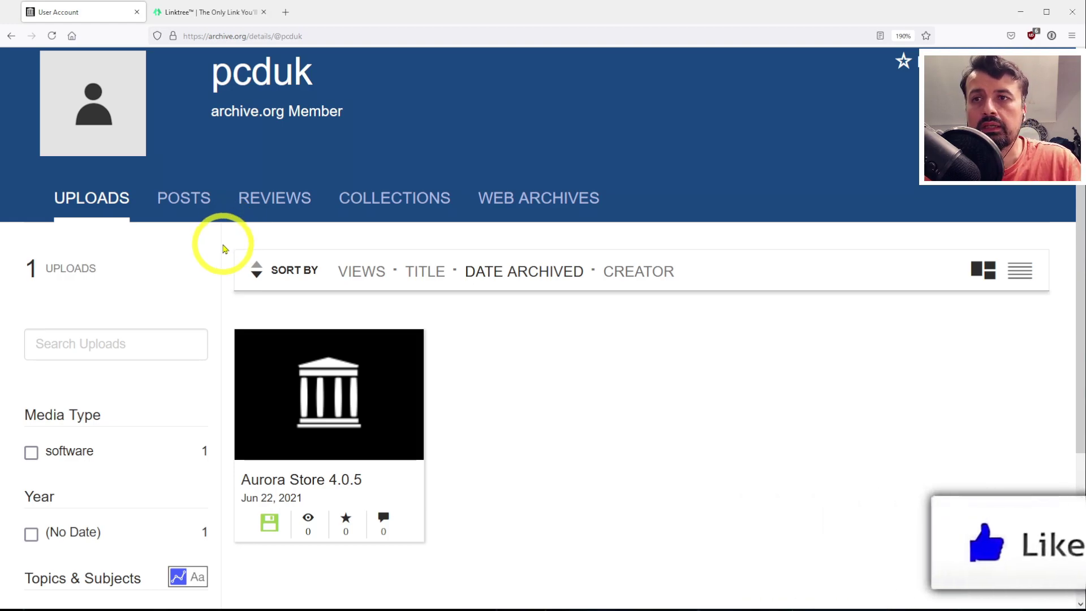
# - Open the Aurora Store 4.0.5 item, list its APK files, and cancel the AuroraStore apk download
pyautogui.click(316, 404)
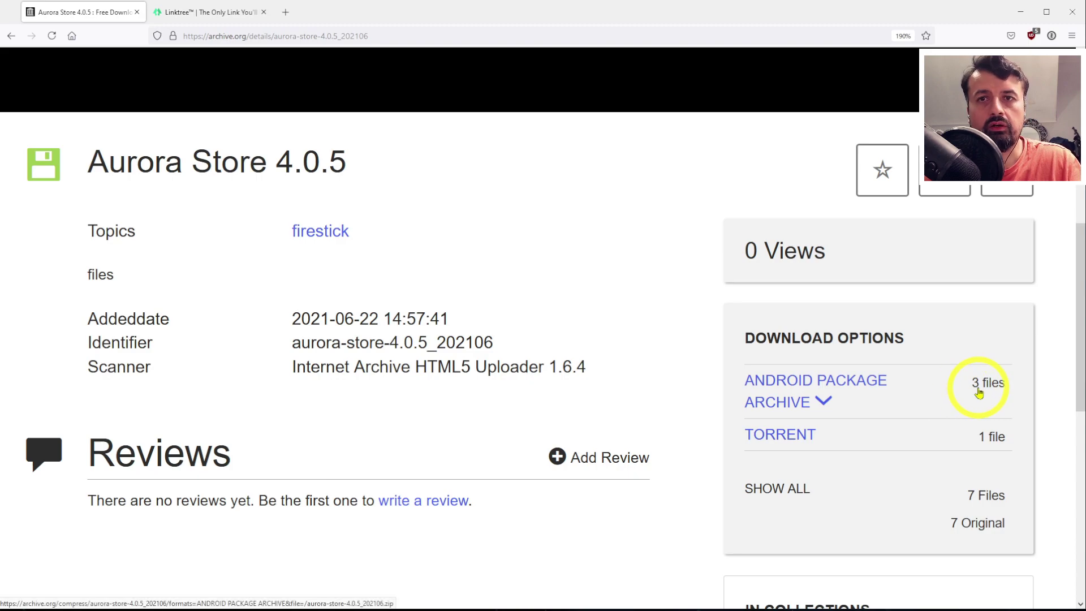
pyautogui.click(882, 387)
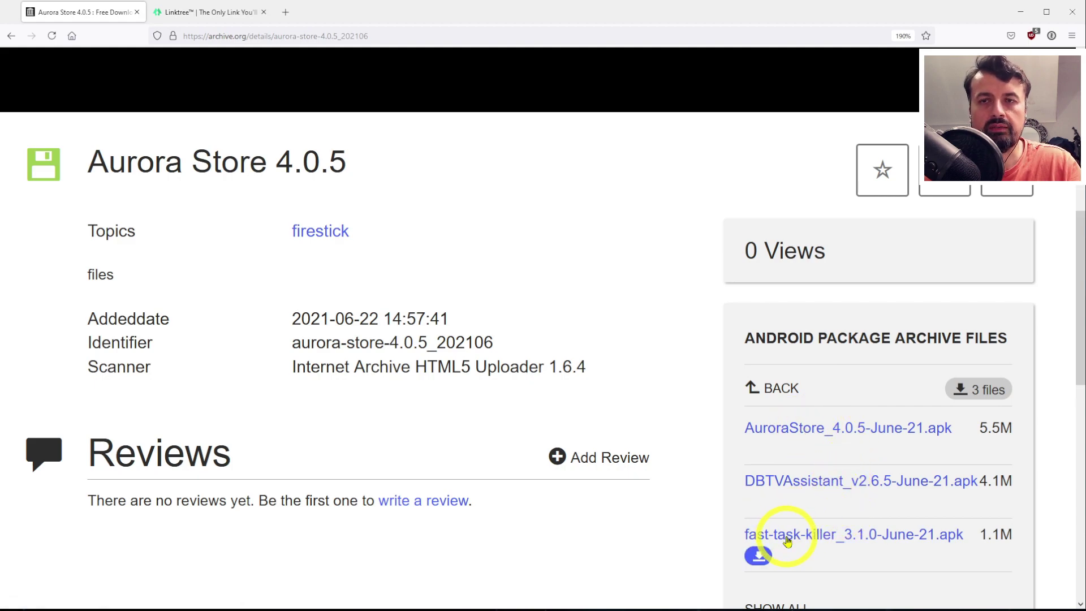
pyautogui.moveTo(767, 443)
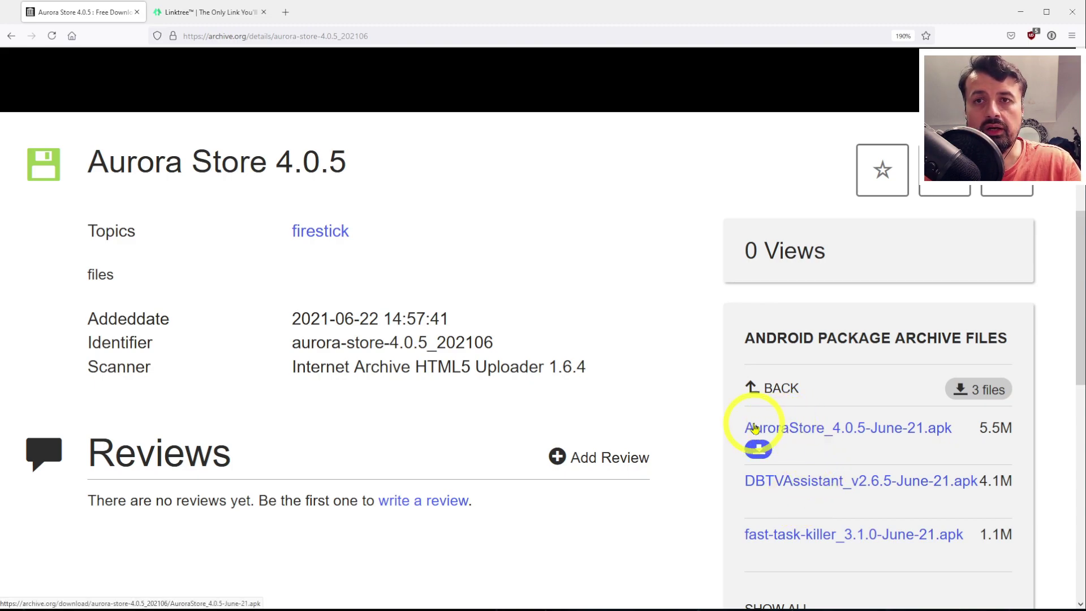
pyautogui.click(787, 430)
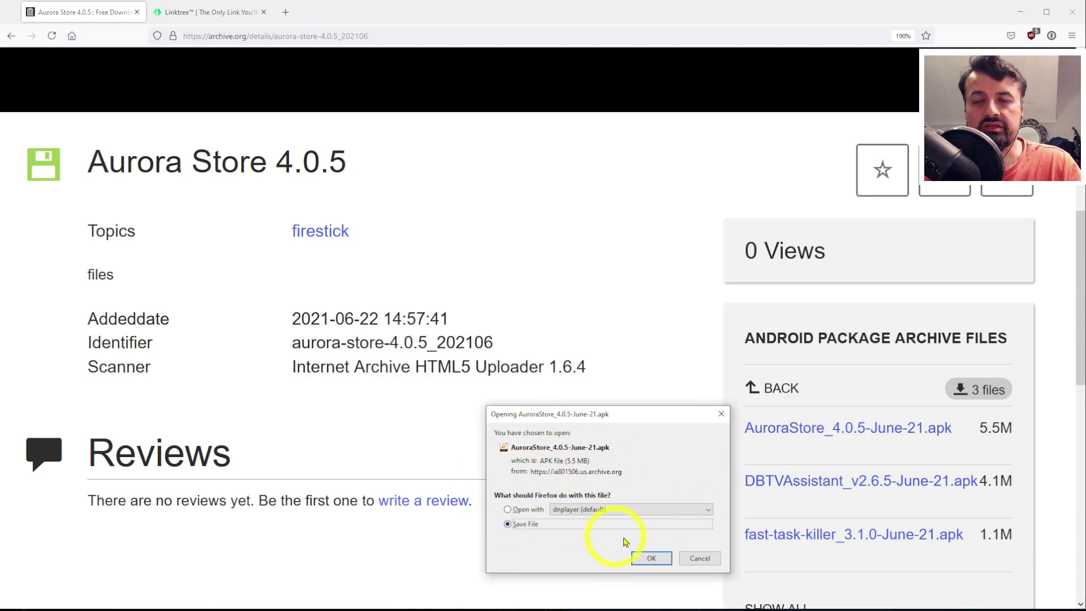
pyautogui.click(699, 559)
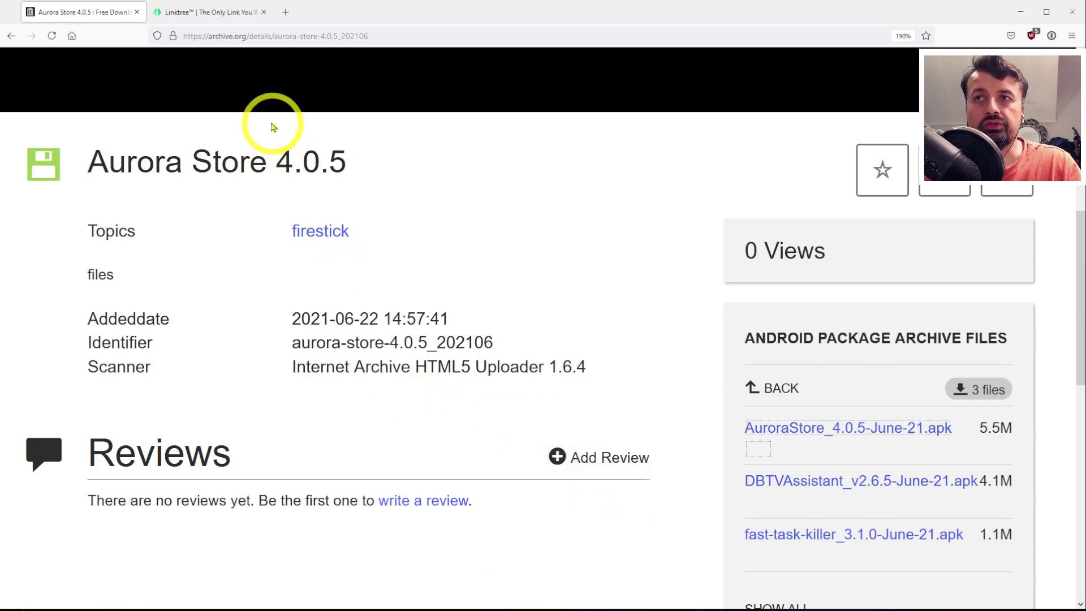
# - Switch to the Linktree page and start creating a free account
pyautogui.click(213, 14)
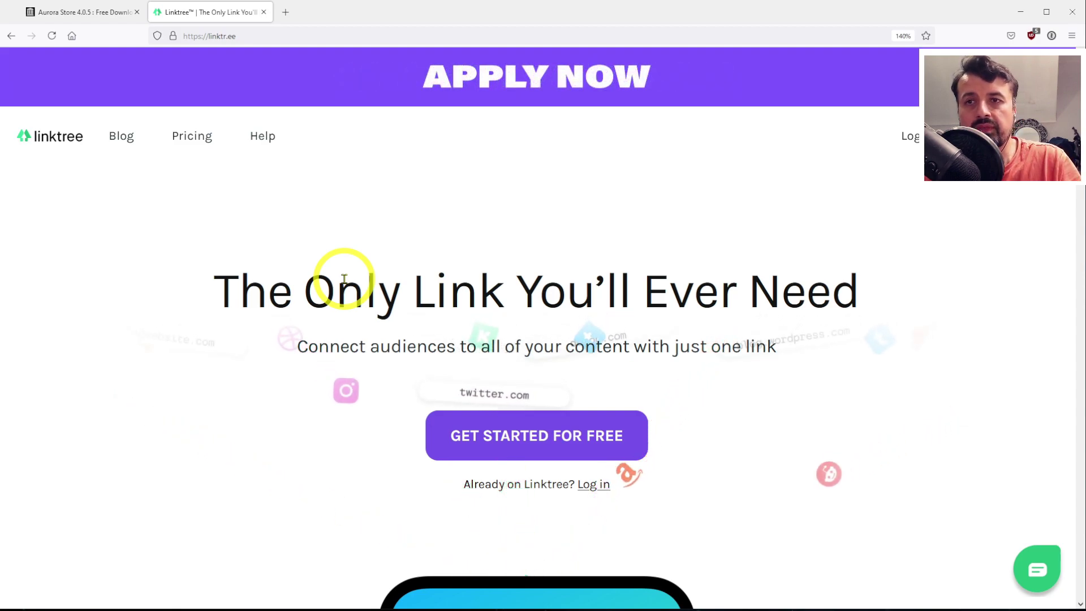
pyautogui.click(479, 444)
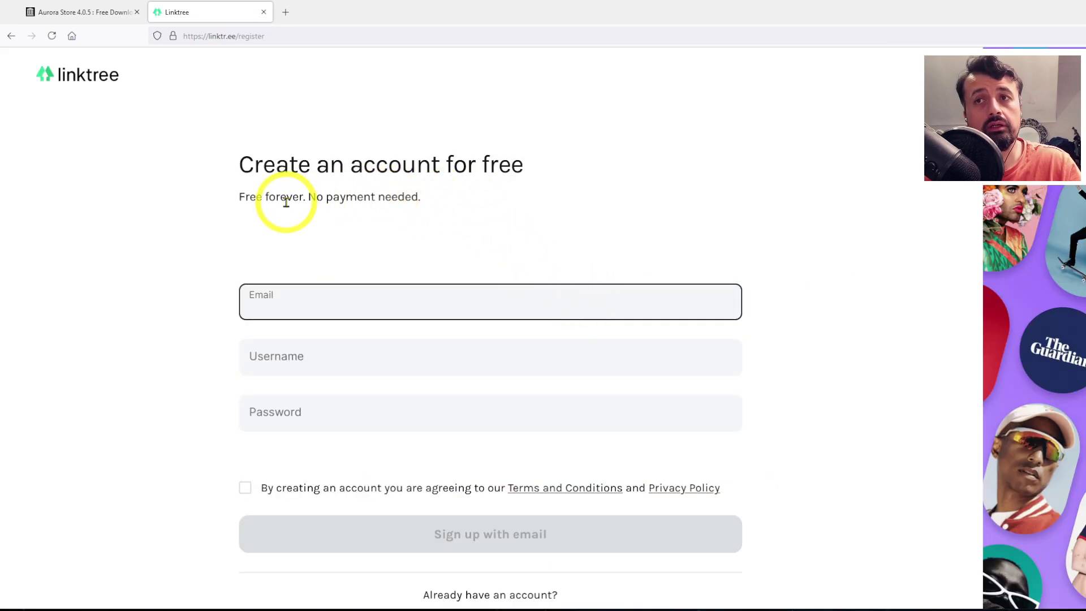
# - Register with a pasted e-mail, username TDUKAPPStore and a generated password, accepting the terms
pyautogui.click(270, 294)
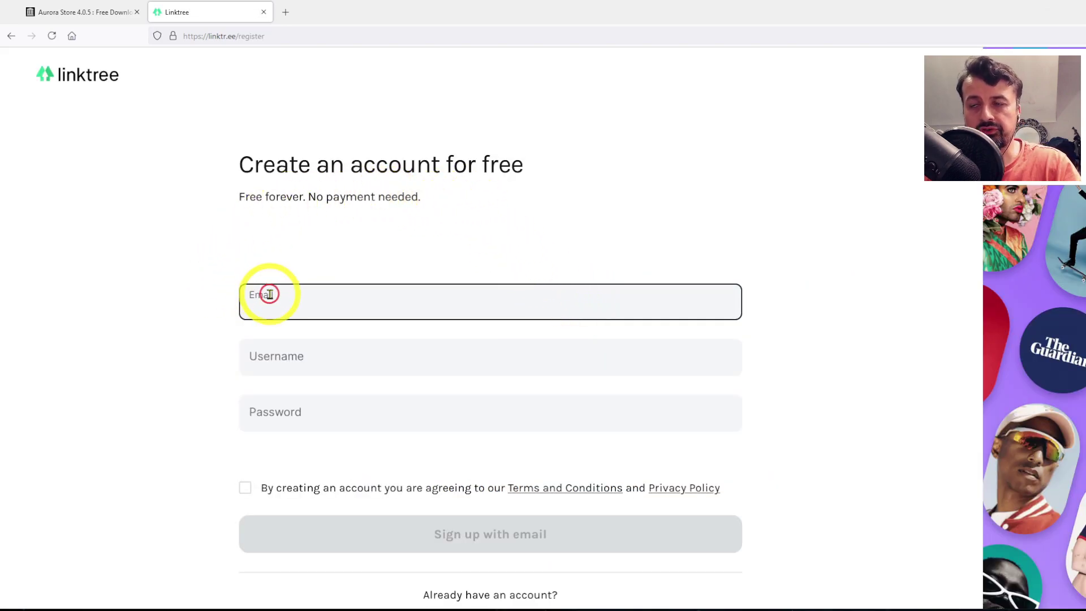
pyautogui.hotkey('ctrl', 'v')
pyautogui.click(313, 351)
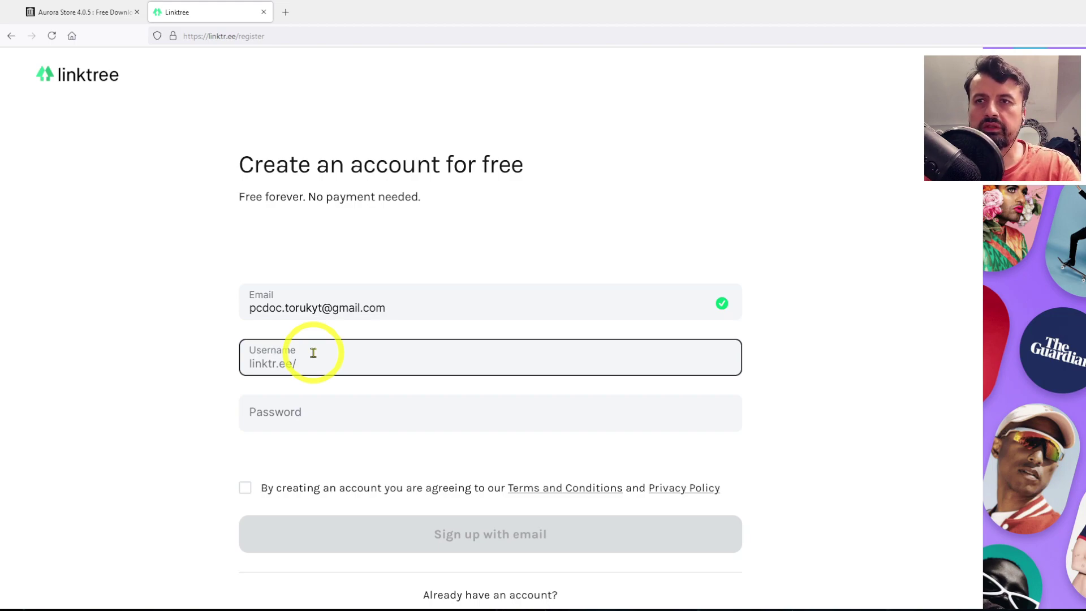
pyautogui.write('TDUKAP')
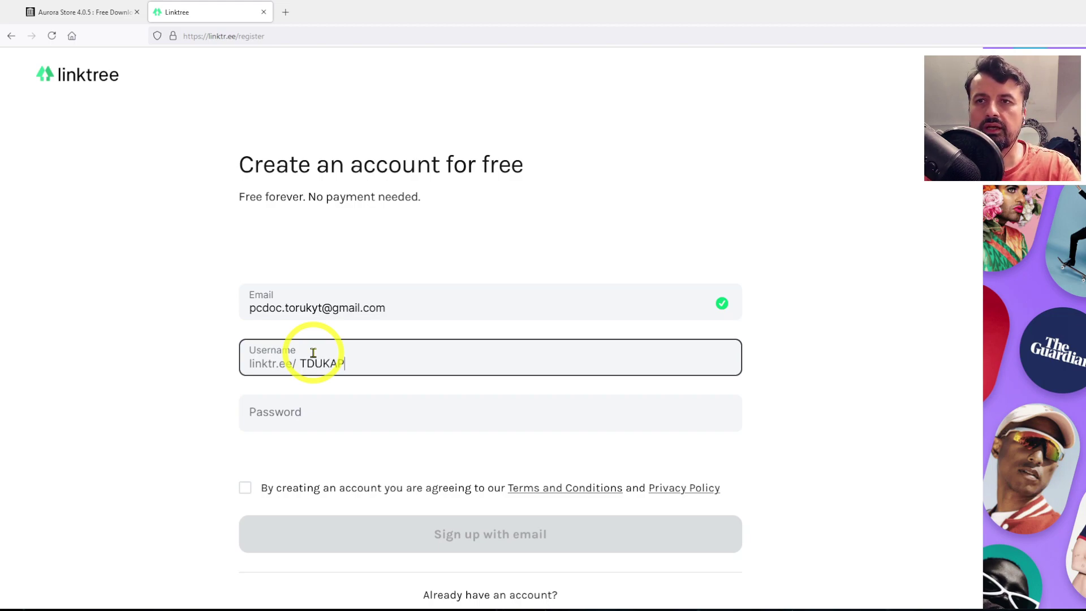
pyautogui.write('PStore')
pyautogui.click(359, 412)
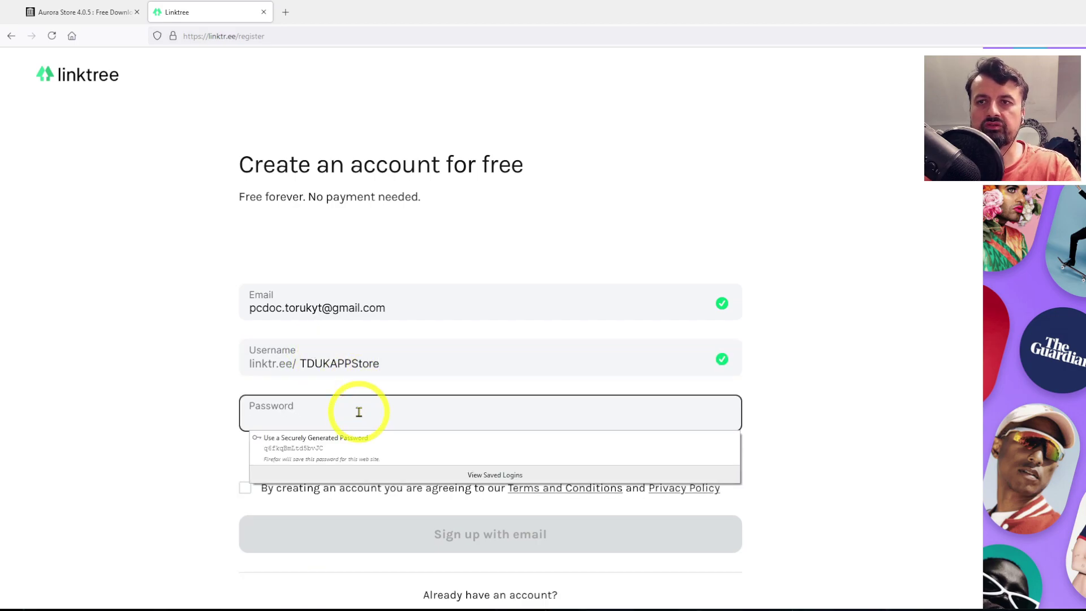
pyautogui.click(294, 444)
pyautogui.click(245, 488)
# - Submit sign-up, enter full name 'TD UK', pick INTERNET/TECHNOLOGY, pass reCAPTCHA and continue
pyautogui.press('Return')
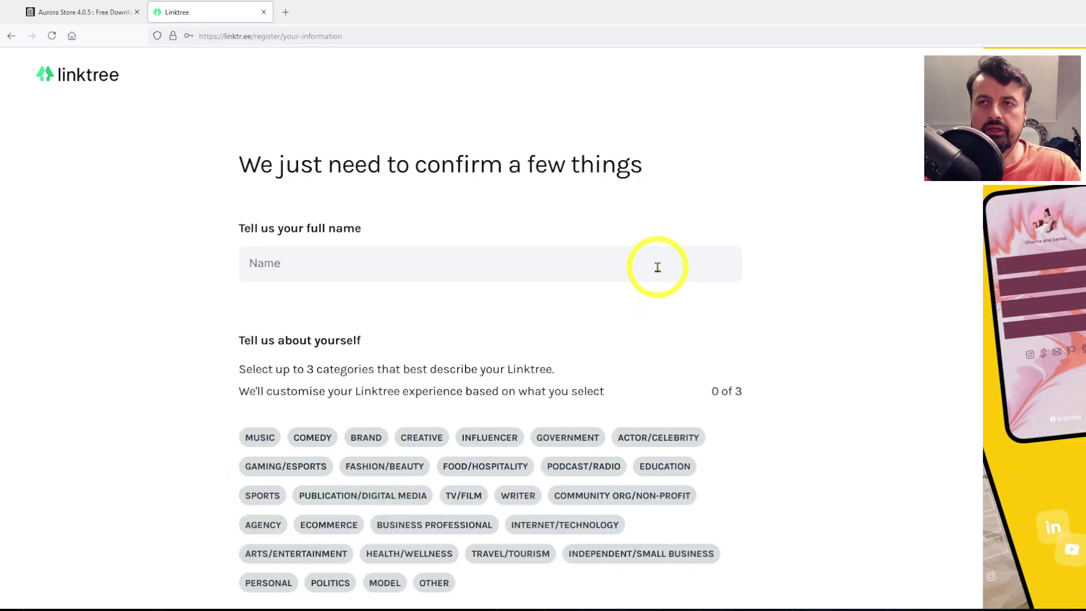
pyautogui.click(561, 267)
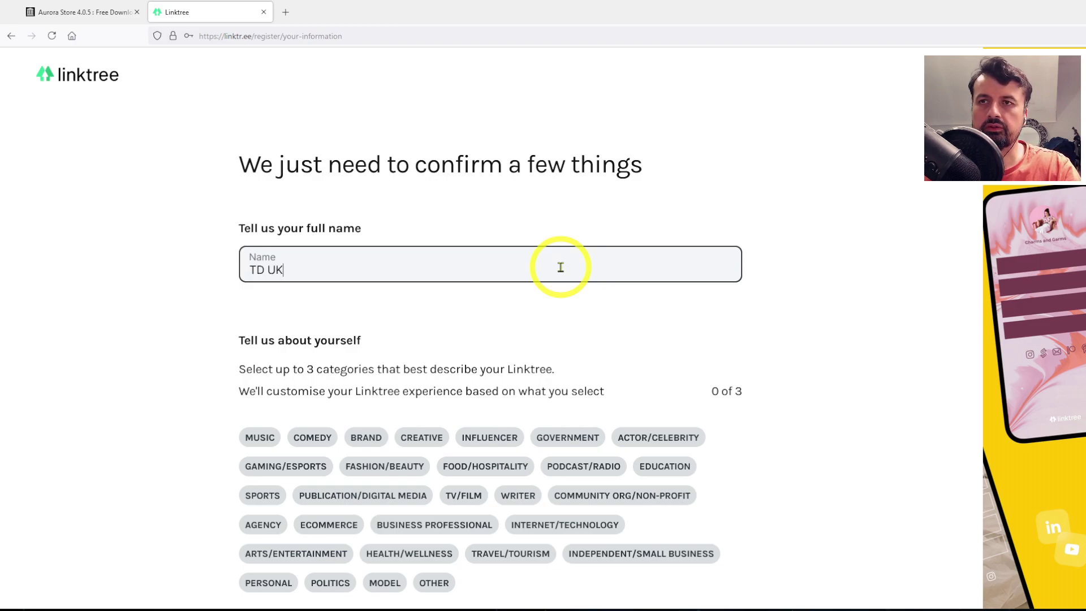
pyautogui.write('TD UK')
pyautogui.scroll(-2, 552, 362)
pyautogui.click(533, 444)
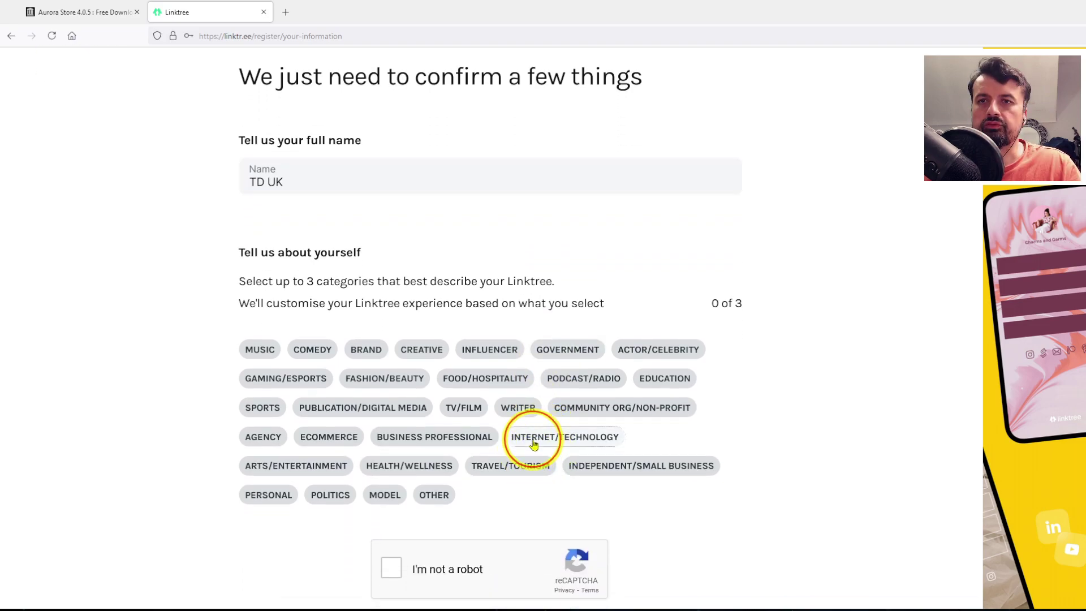
pyautogui.click(393, 563)
pyautogui.scroll(-4, 430, 532)
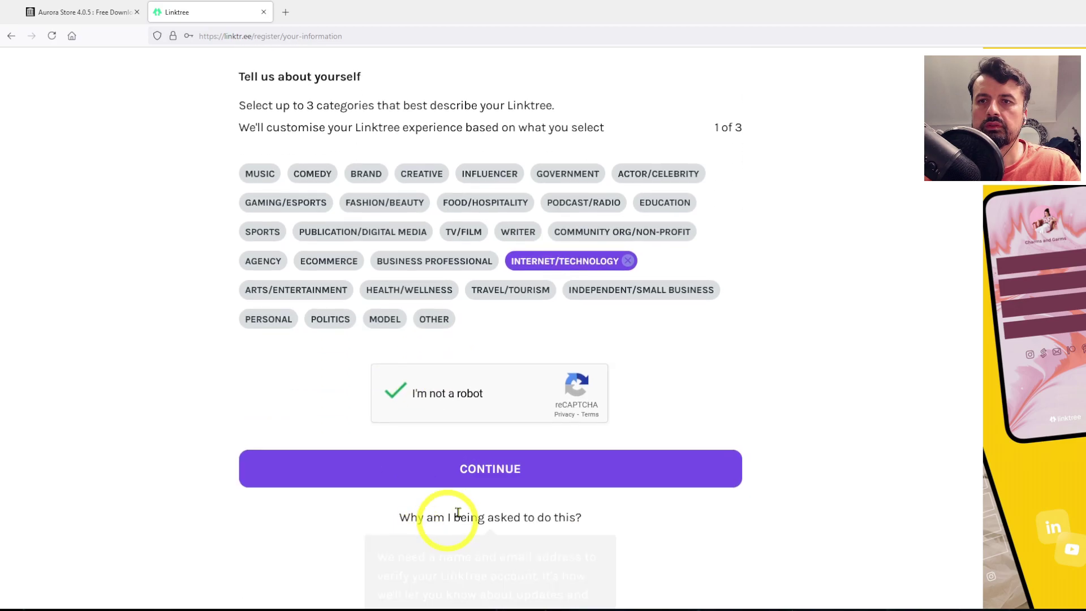
pyautogui.click(475, 479)
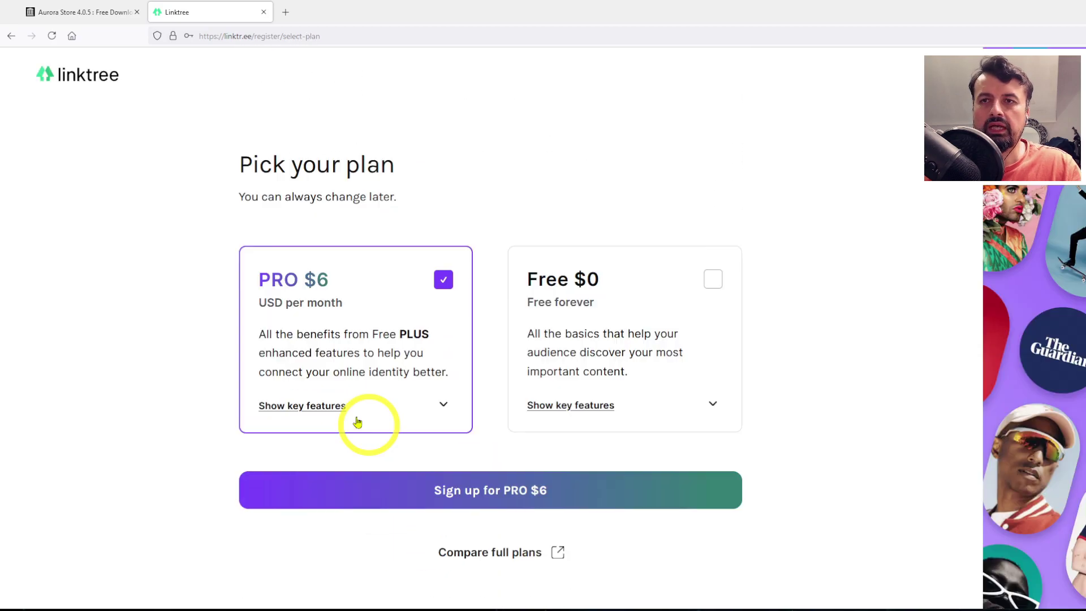
# - Choose the Free $0 plan and complete sign-up to reach the empty links dashboard
pyautogui.click(711, 281)
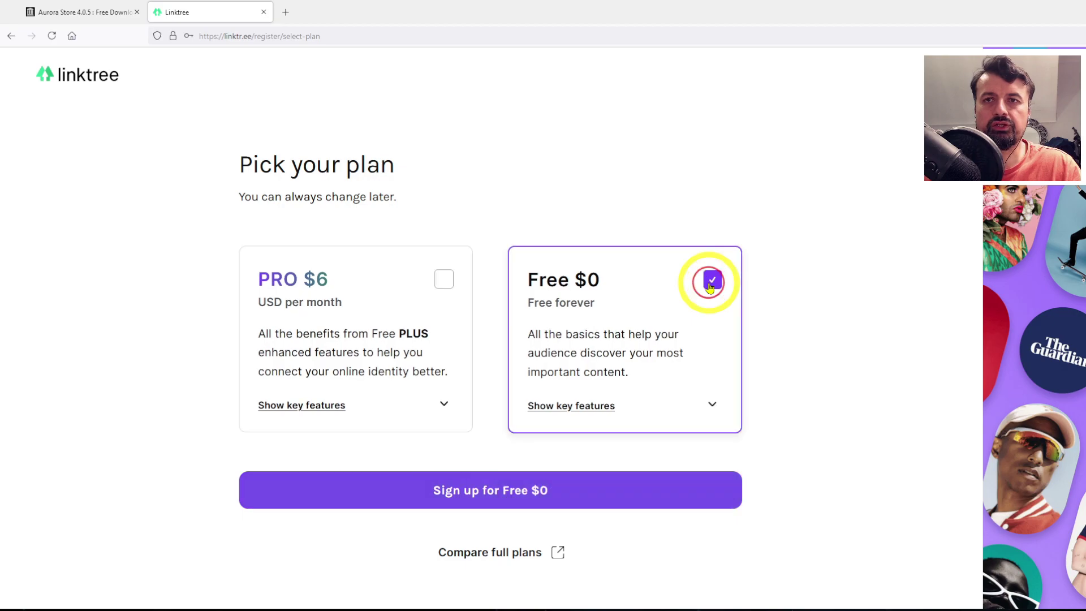
pyautogui.click(536, 489)
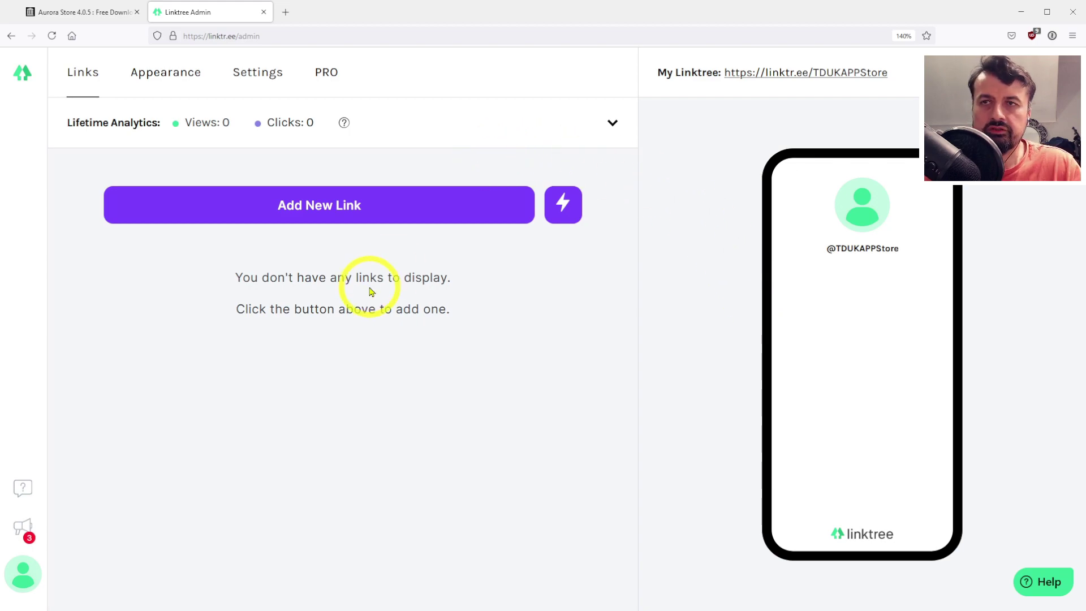
pyautogui.click(559, 203)
# - Add a header titled 'Custom APP Stores' and save it
pyautogui.click(463, 261)
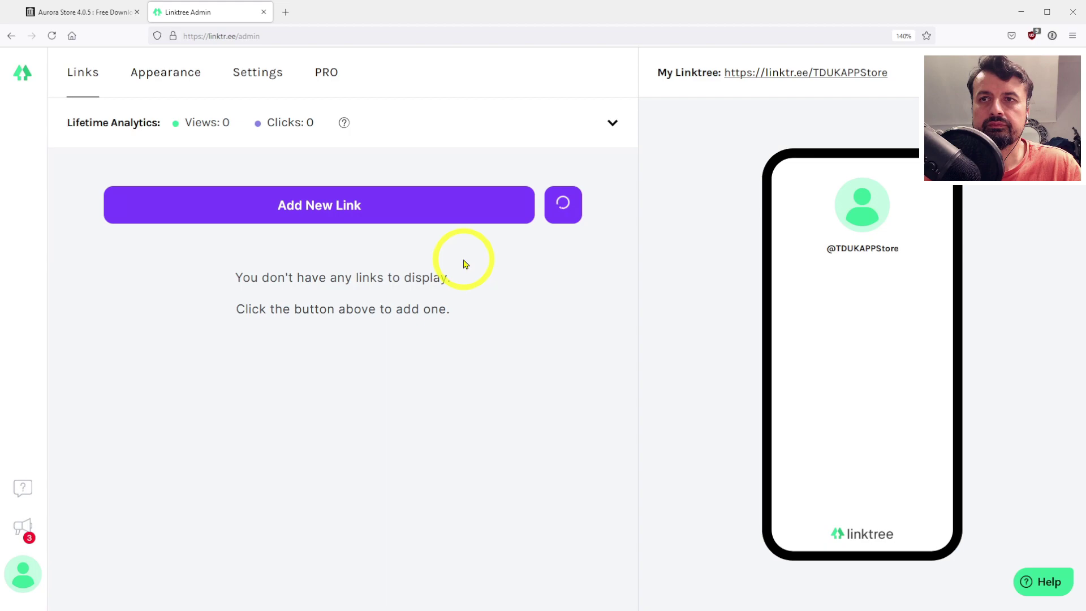
pyautogui.click(376, 300)
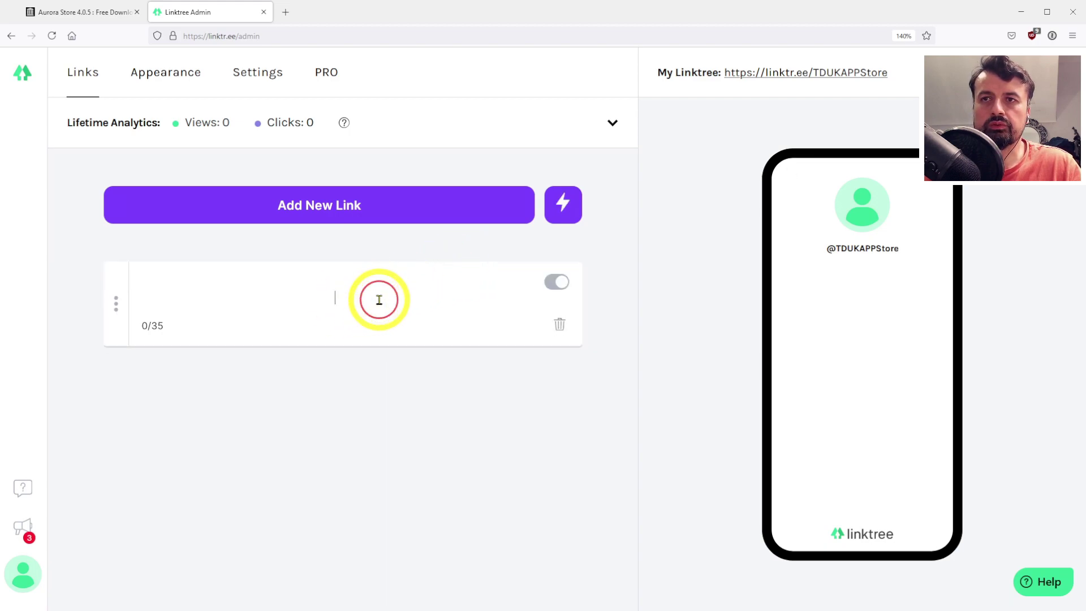
pyautogui.write('Cus')
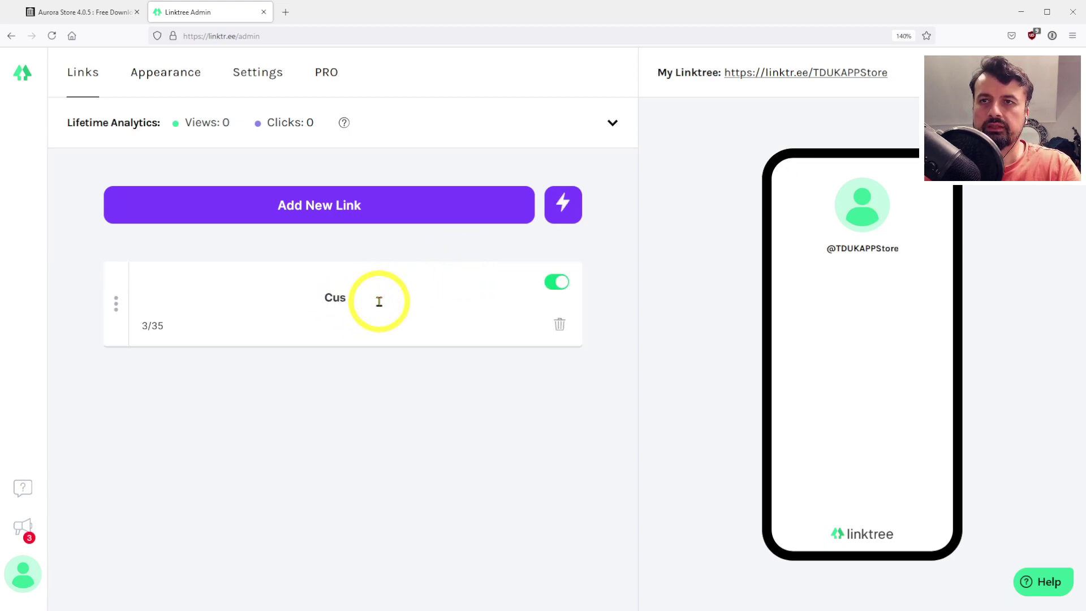
pyautogui.write('tom APP Stores')
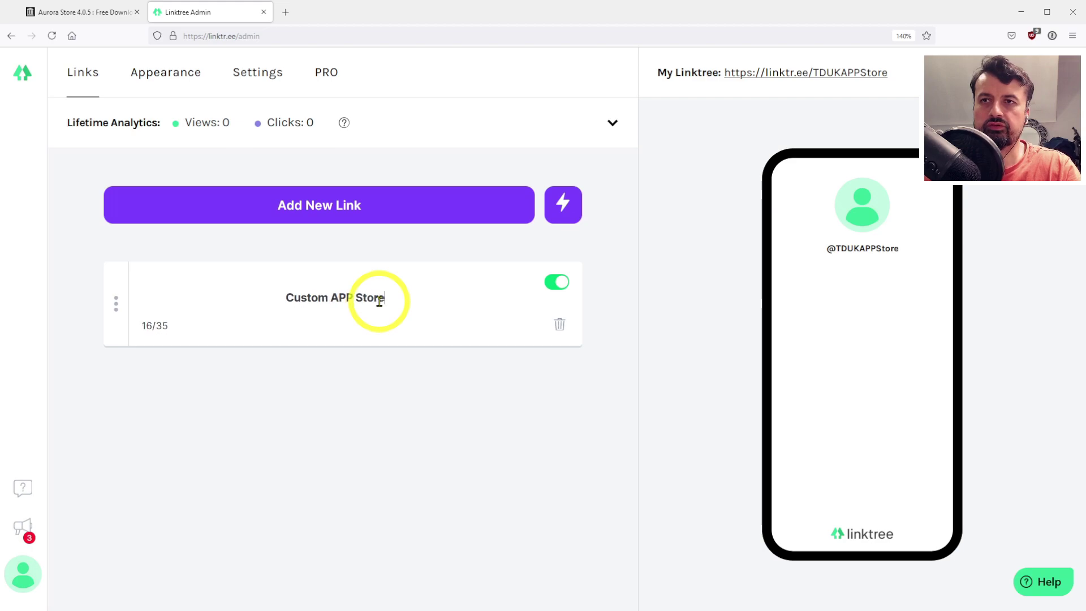
pyautogui.click(395, 393)
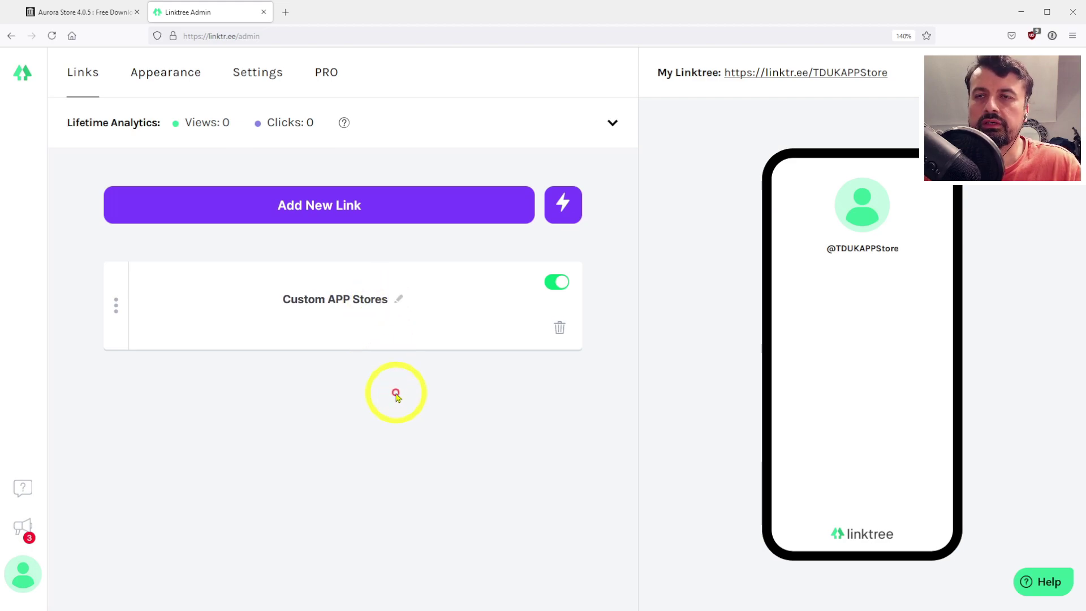
# - Add a new section header named Utils
pyautogui.click(562, 207)
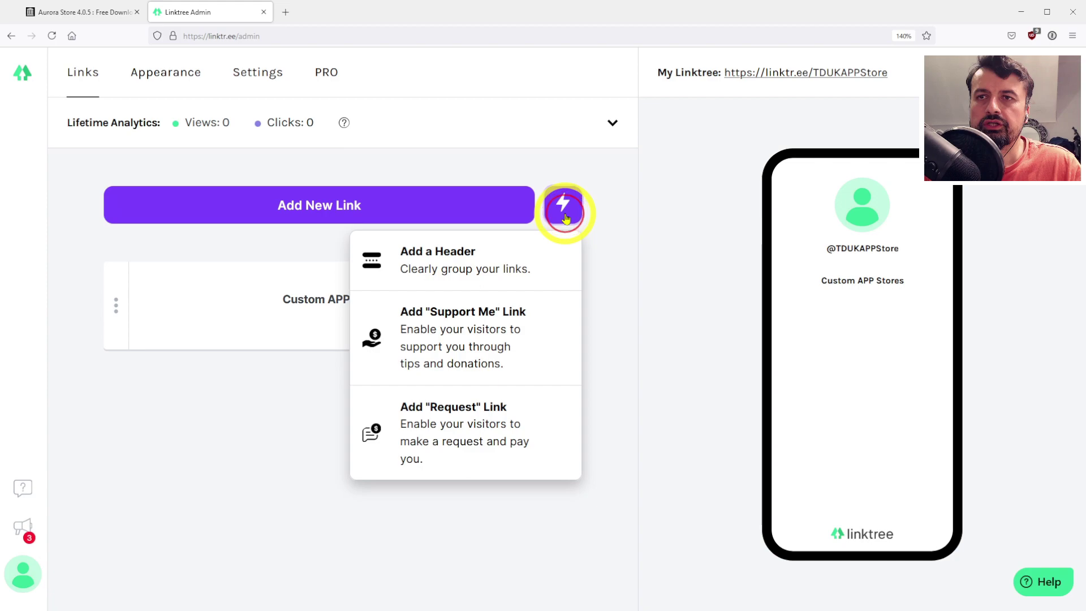
pyautogui.click(453, 274)
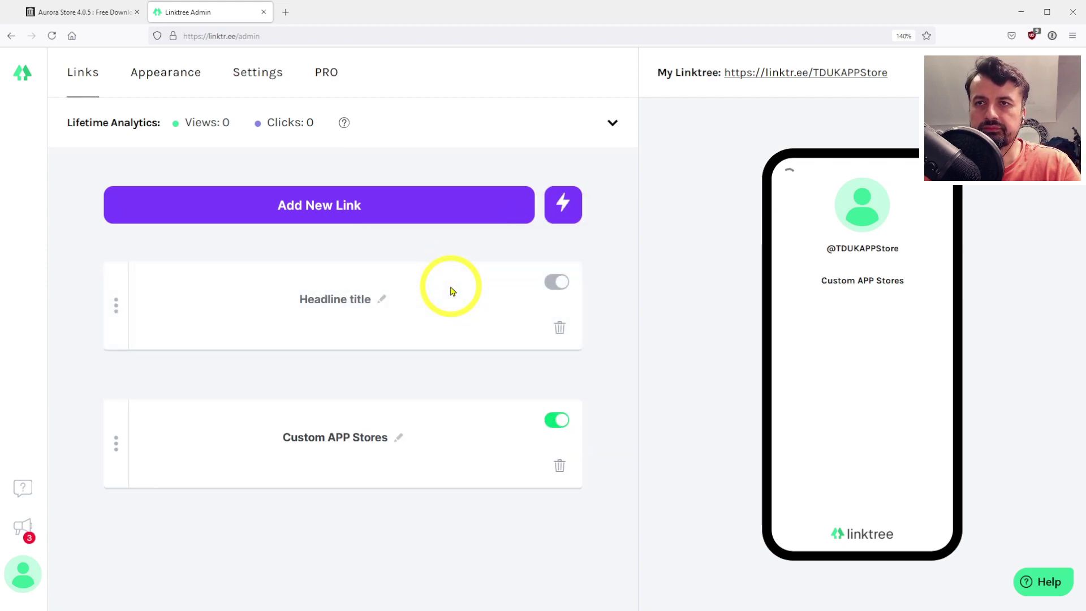
pyautogui.click(382, 299)
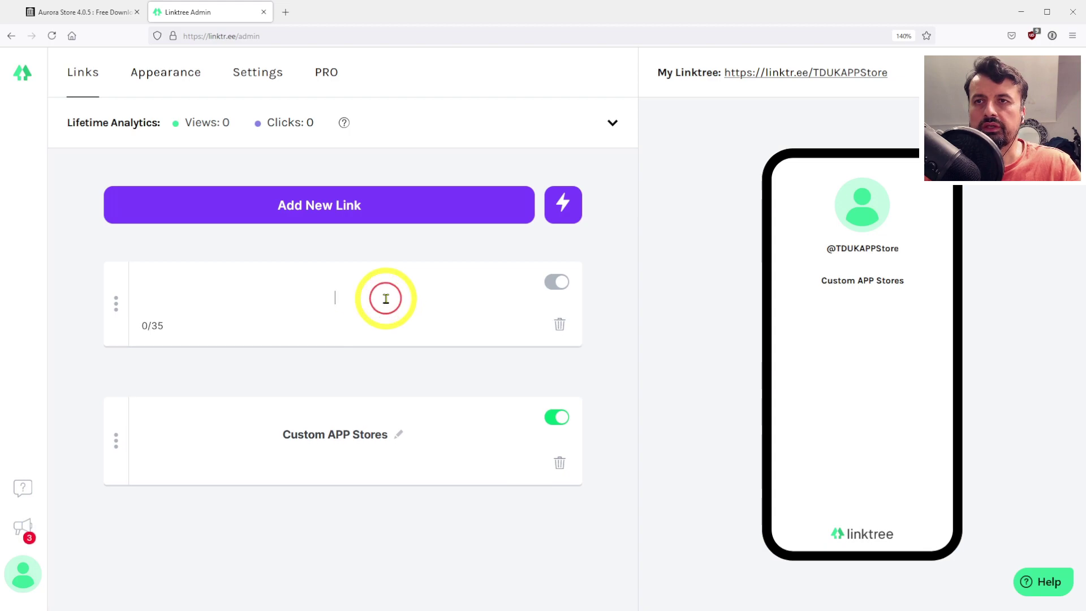
pyautogui.write('Utils')
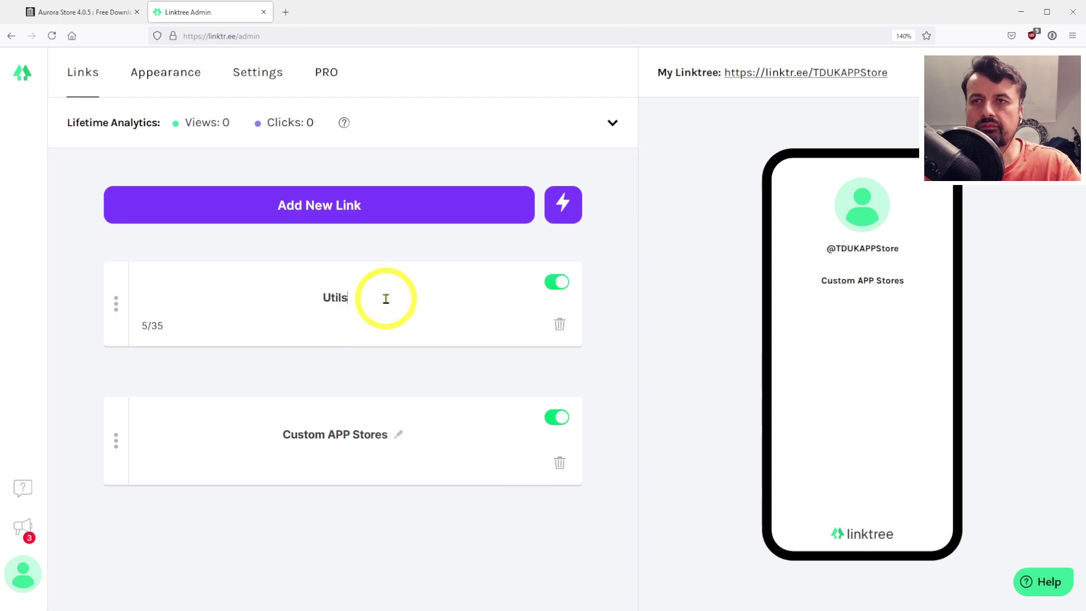
# - Add a Streaming header, toggling it off and back on so it stays enabled
pyautogui.click(566, 210)
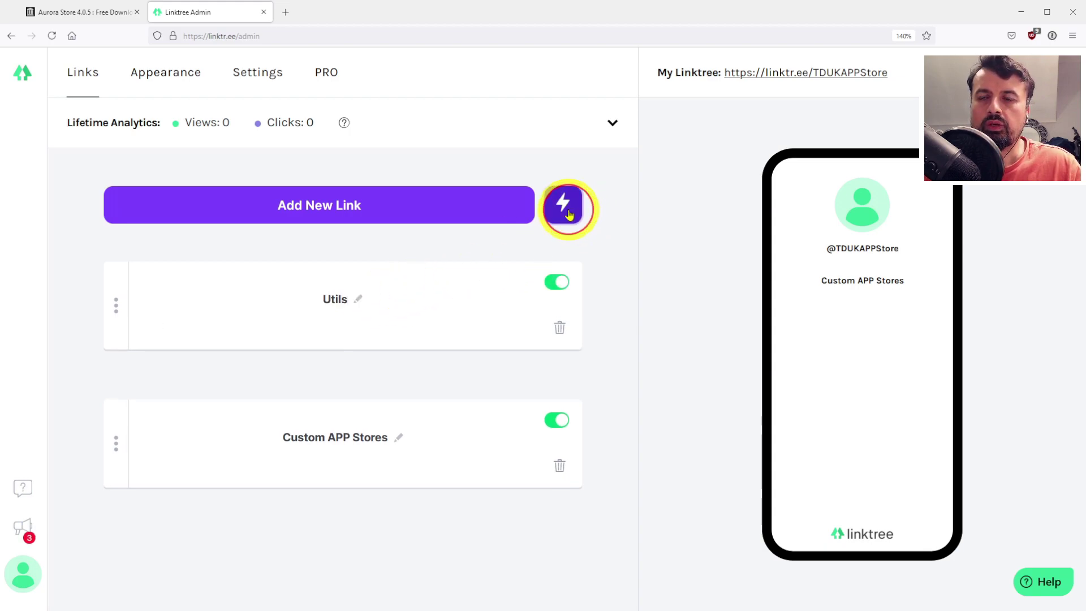
pyautogui.click(441, 259)
pyautogui.click(379, 298)
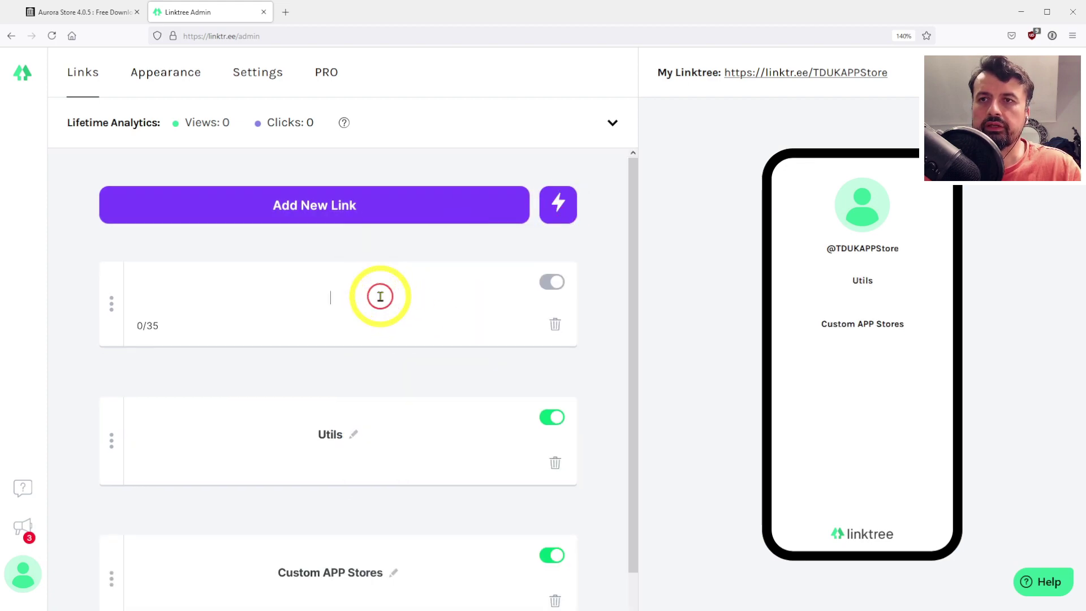
pyautogui.write('Streaming')
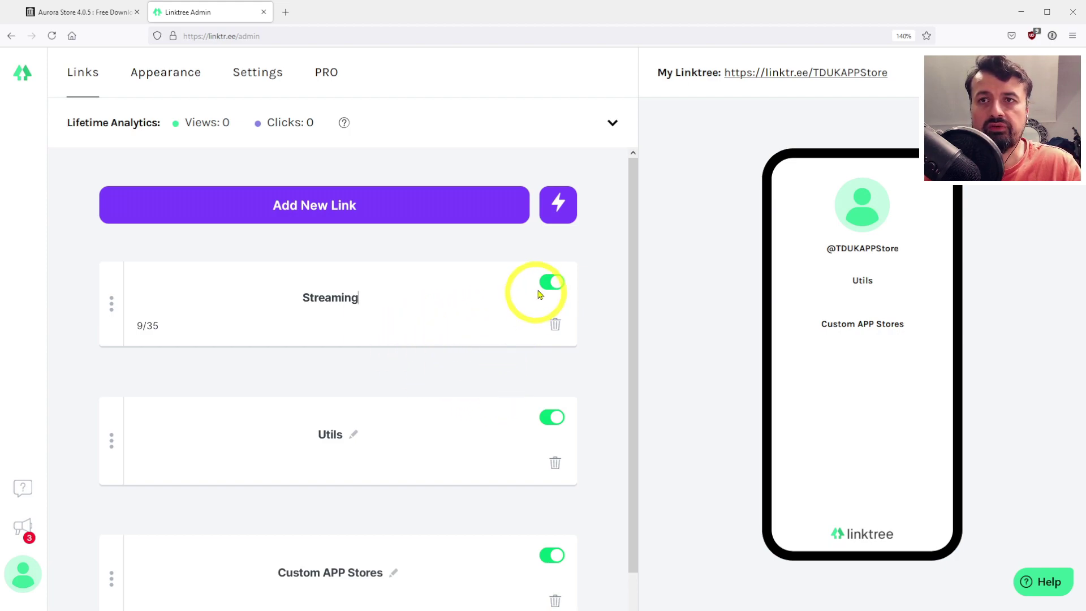
pyautogui.click(556, 282)
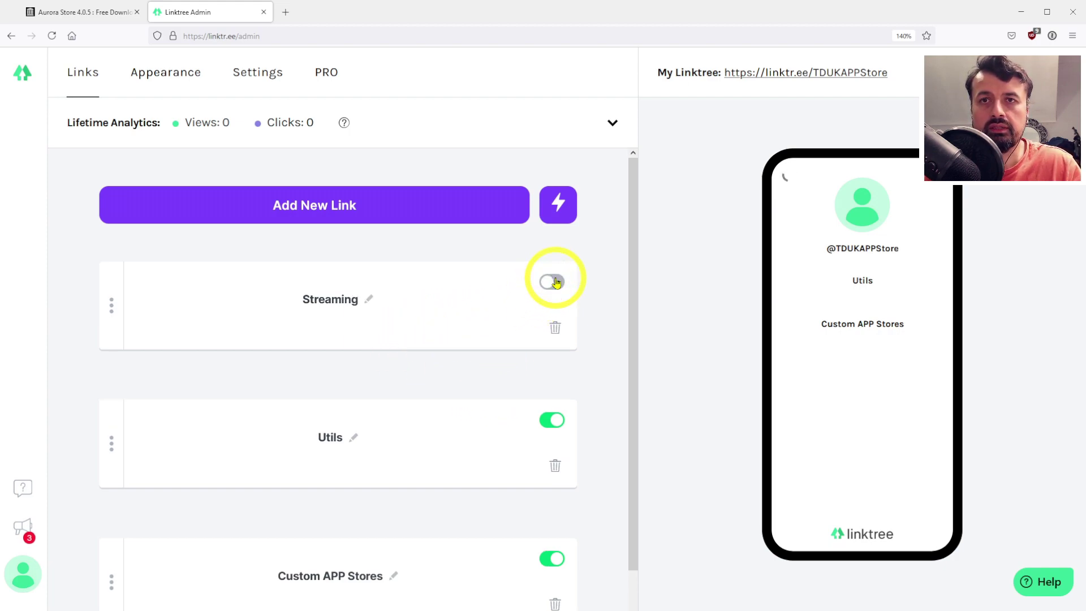
pyautogui.click(556, 283)
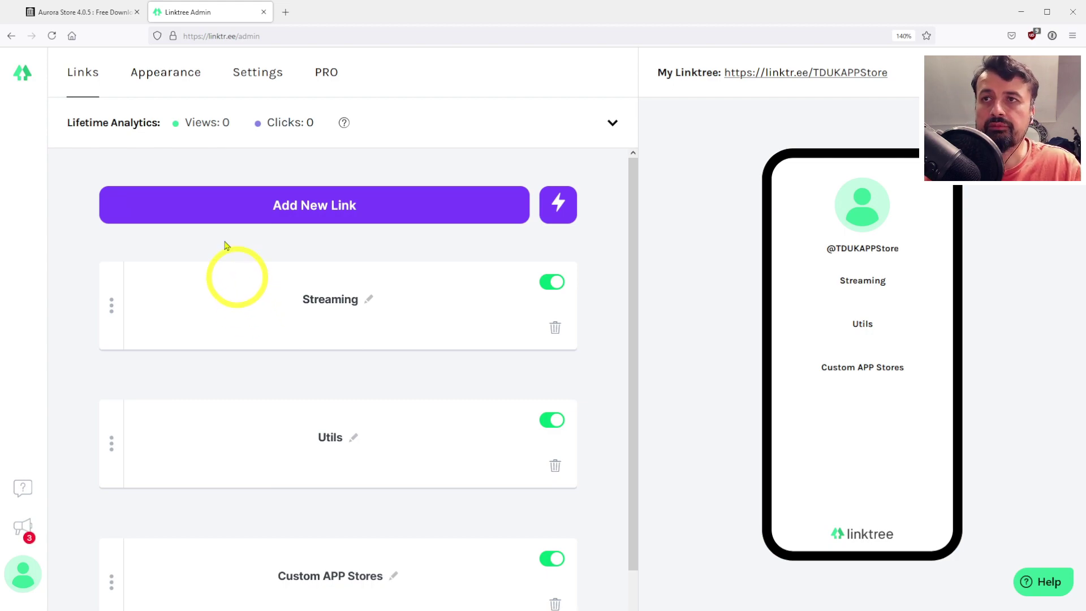
pyautogui.click(84, 15)
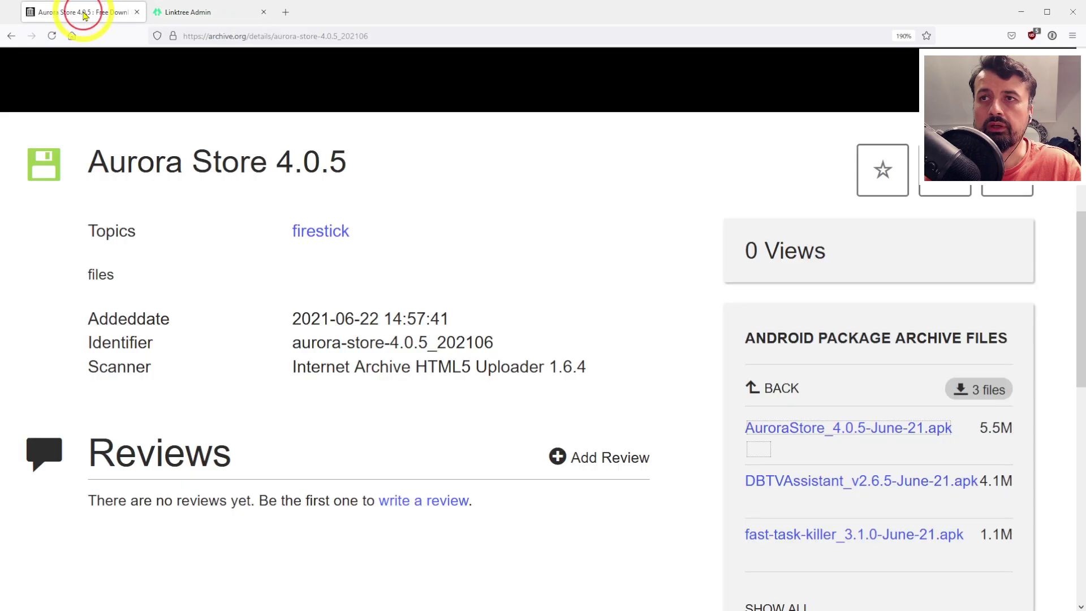
# - Copy the AuroraStore_4.0.5-June-21.apk link address and add a new blank link in Linktree
pyautogui.rightClick(820, 431)
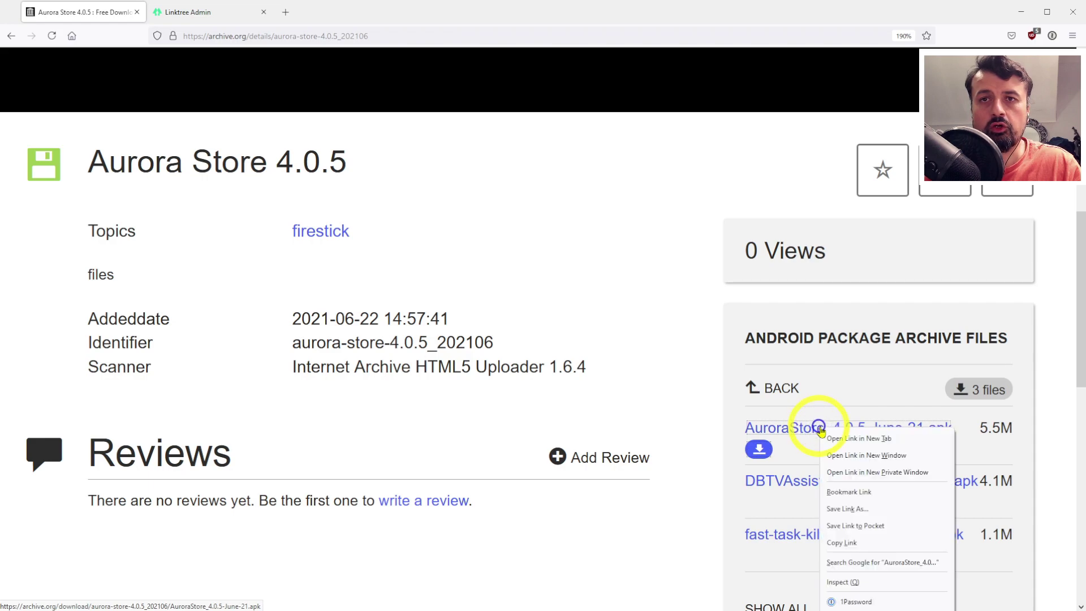
pyautogui.click(855, 545)
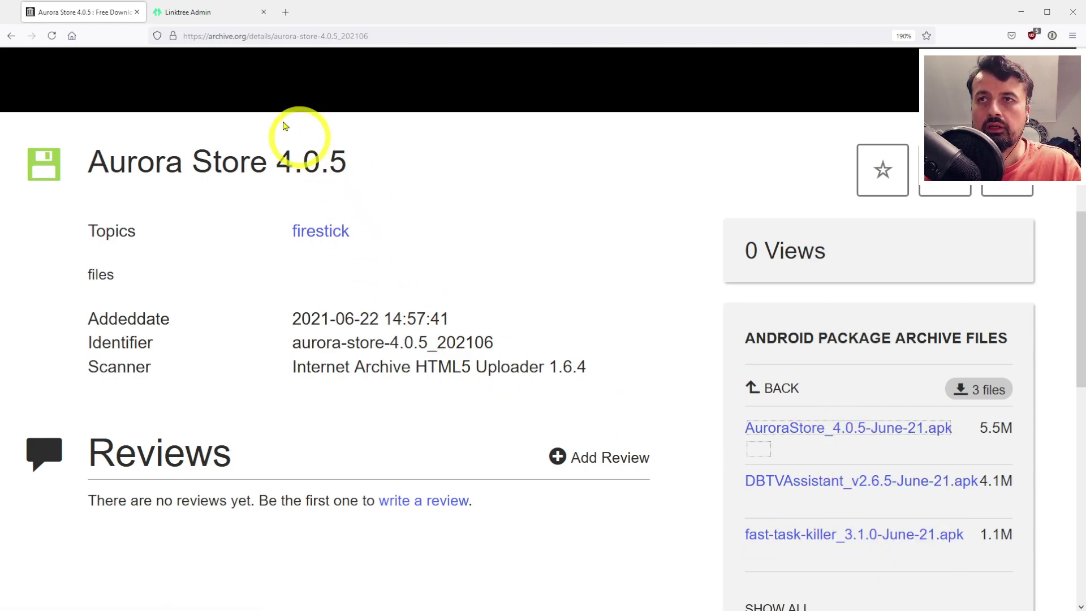
pyautogui.click(190, 17)
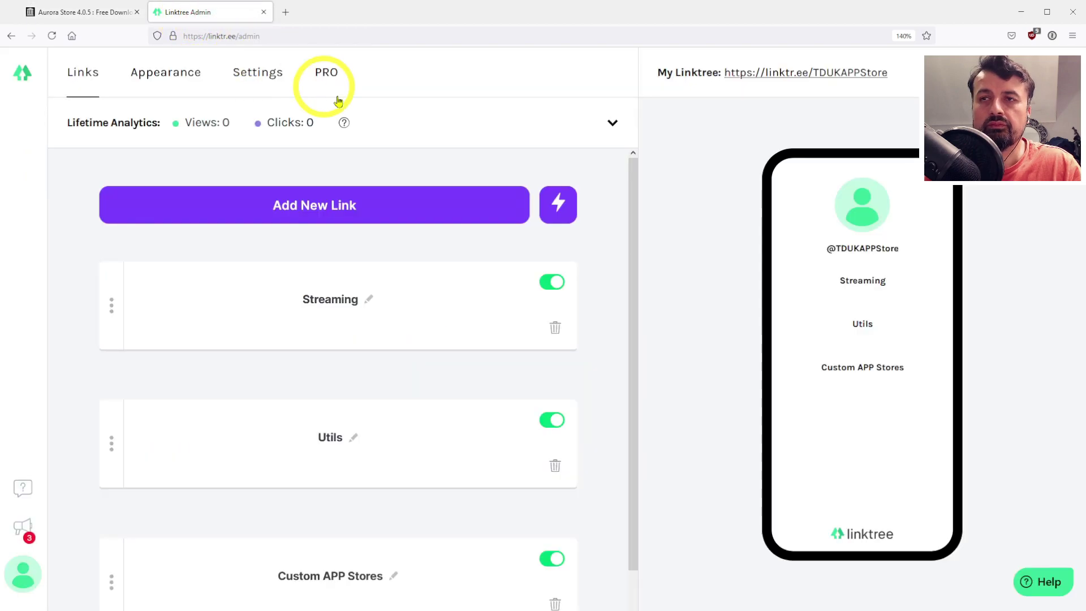
pyautogui.click(305, 210)
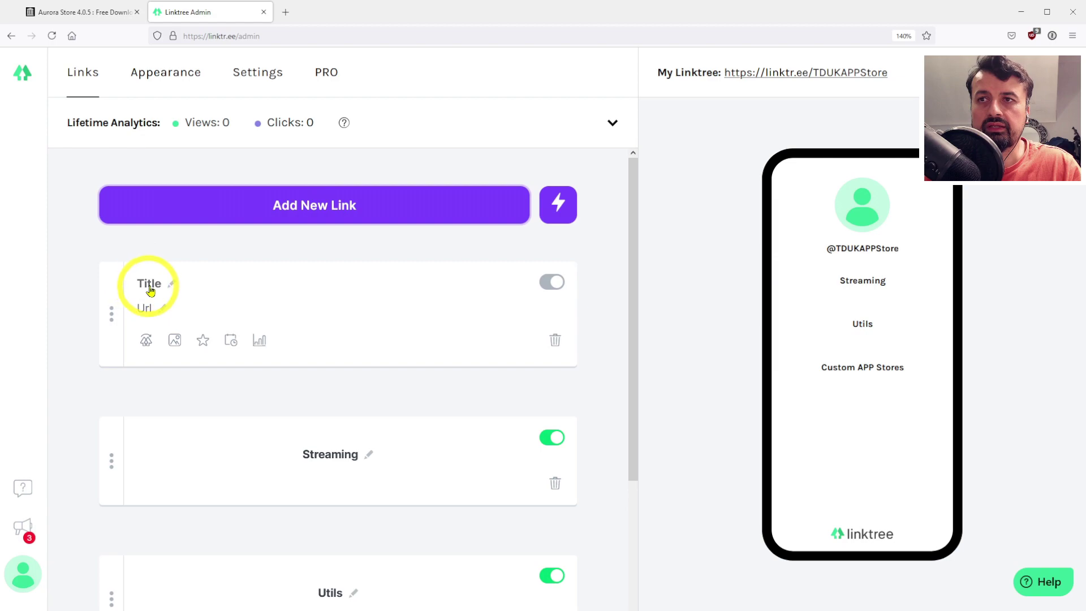
# - Add an 'Aurora Store' link with its pasted archive.org APK download URL
pyautogui.click(172, 281)
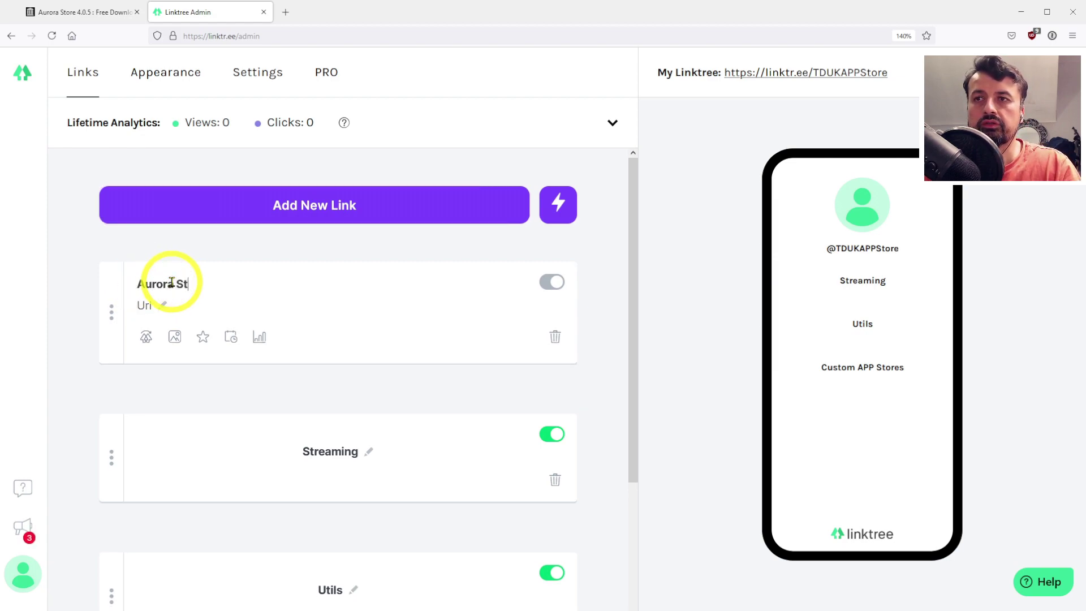
pyautogui.click(153, 307)
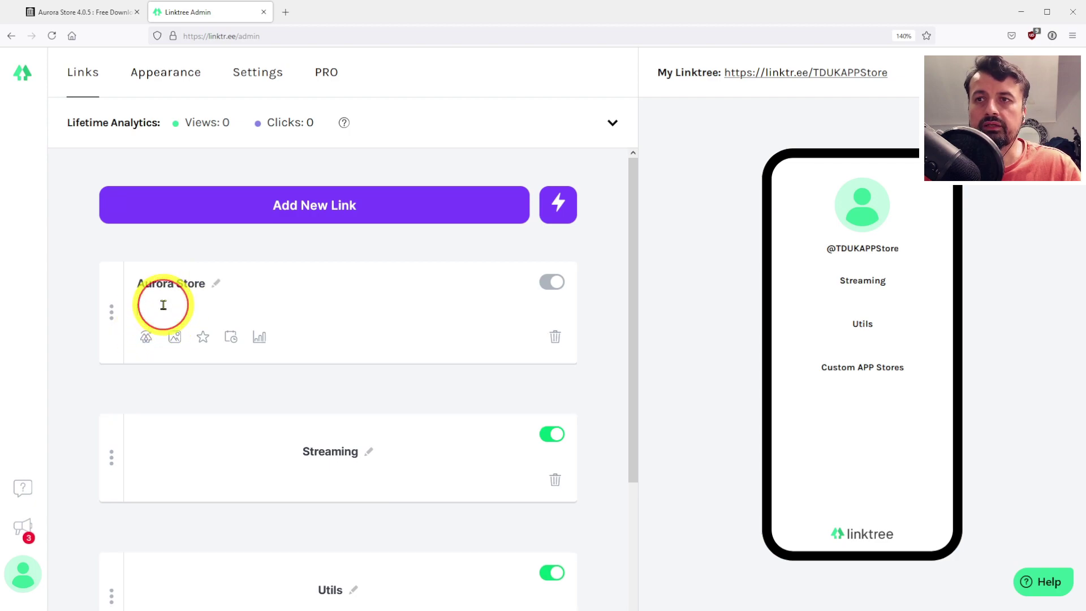
pyautogui.hotkey('ctrl', 'v')
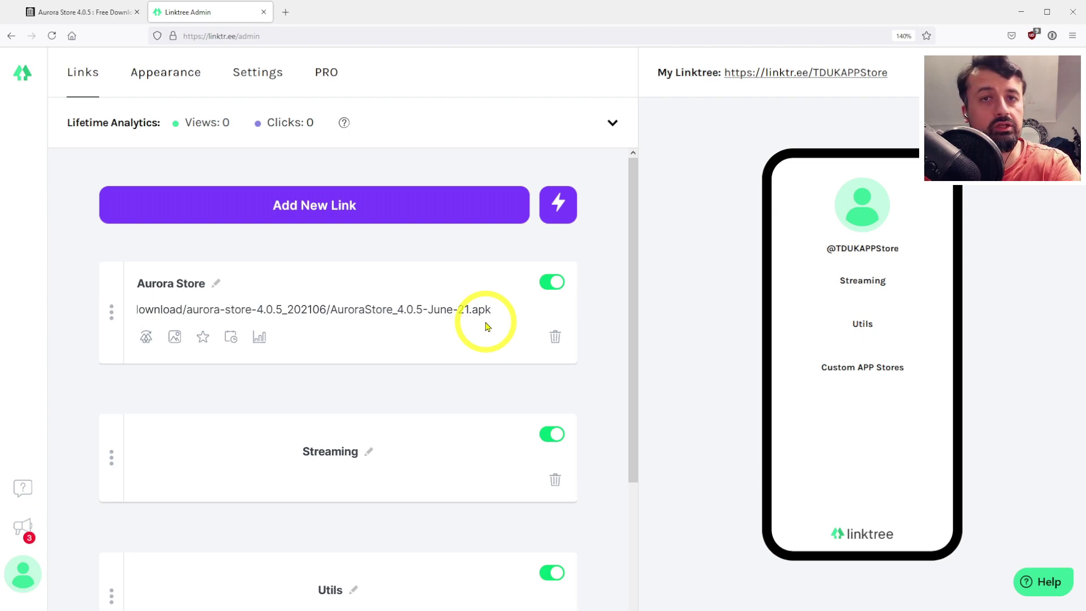
pyautogui.click(237, 386)
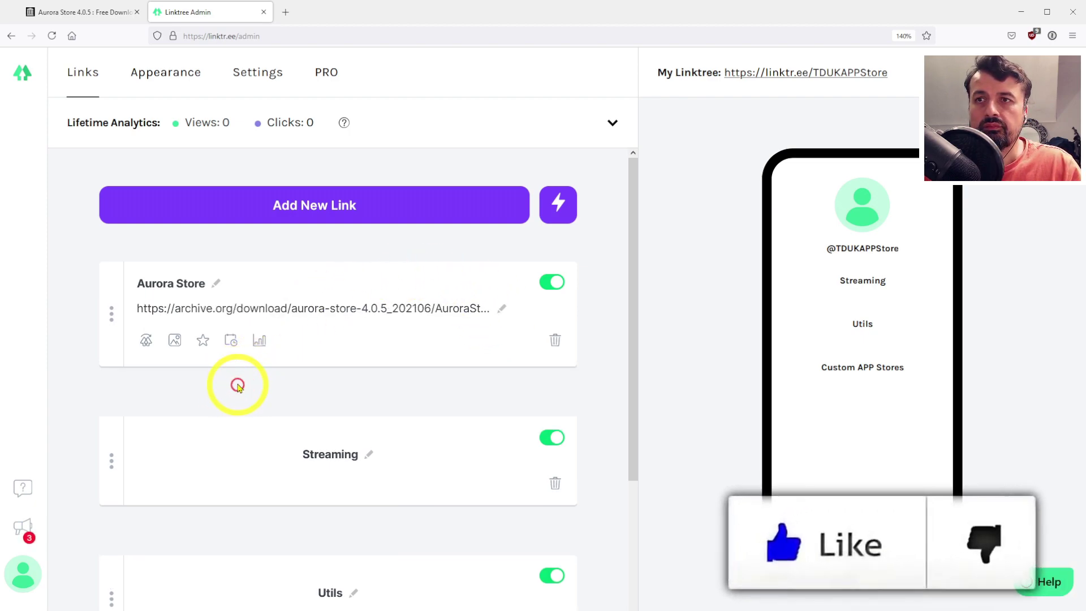
# - Add a 'DB Assistant' link pointing to the pasted DBTVAssistant APK URL
pyautogui.click(379, 207)
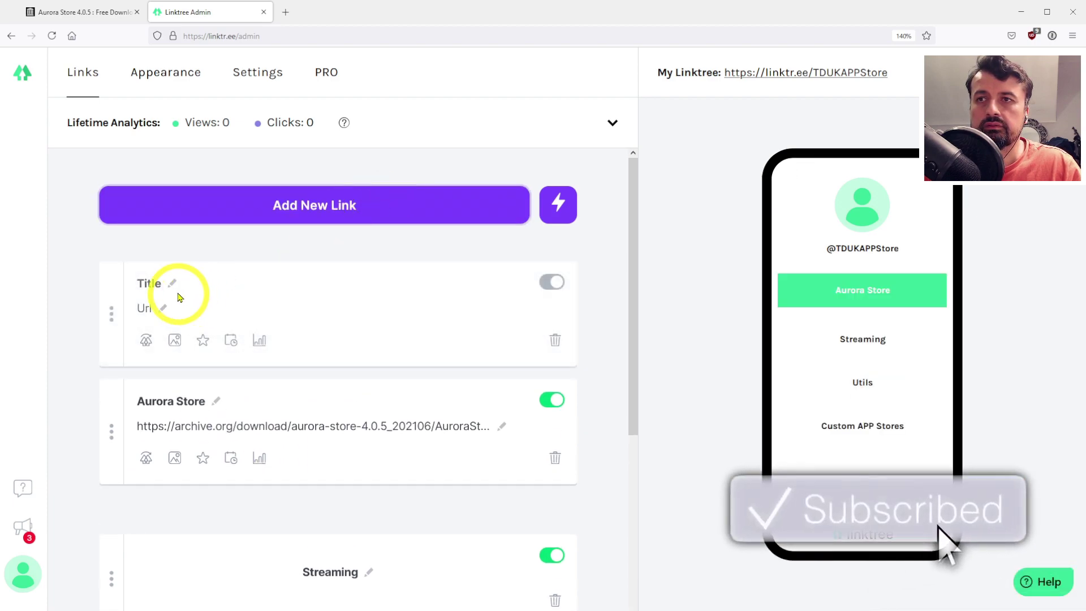
pyautogui.click(173, 287)
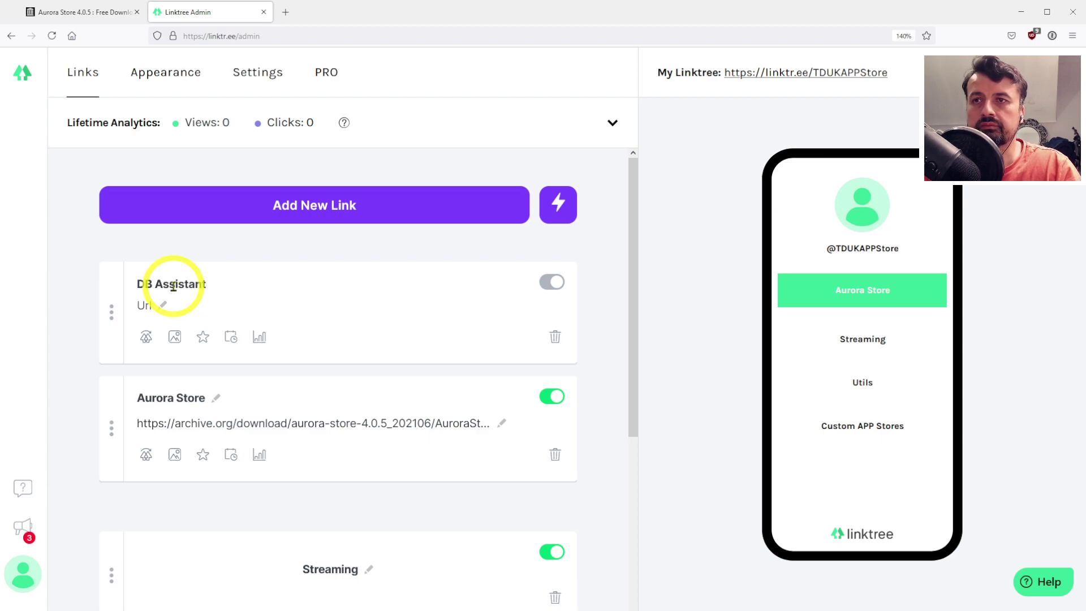
pyautogui.press('Tab')
pyautogui.hotkey('ctrl', 'v')
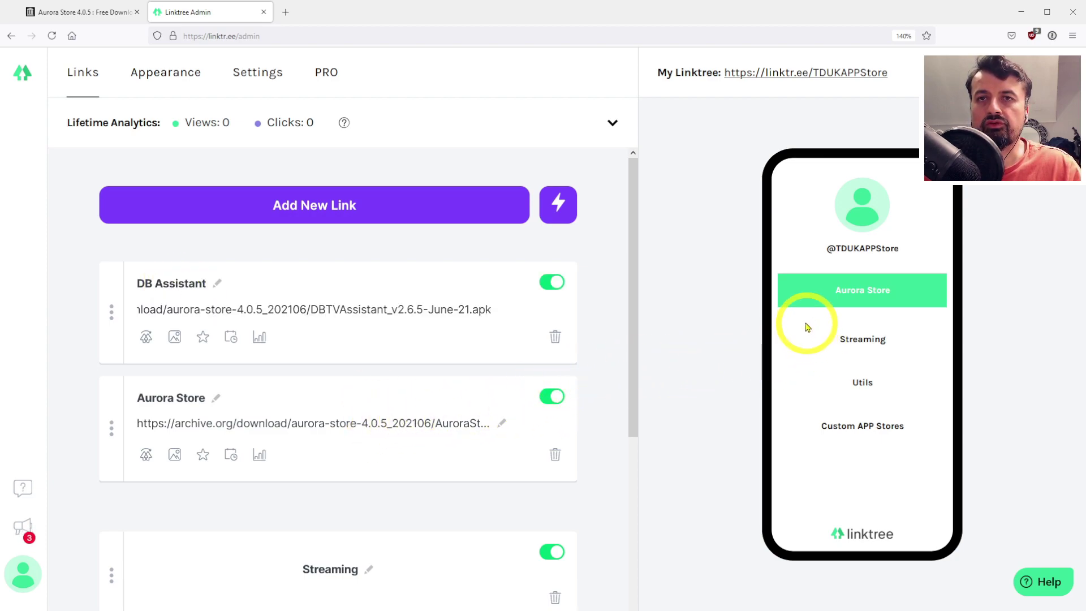
pyautogui.click(383, 517)
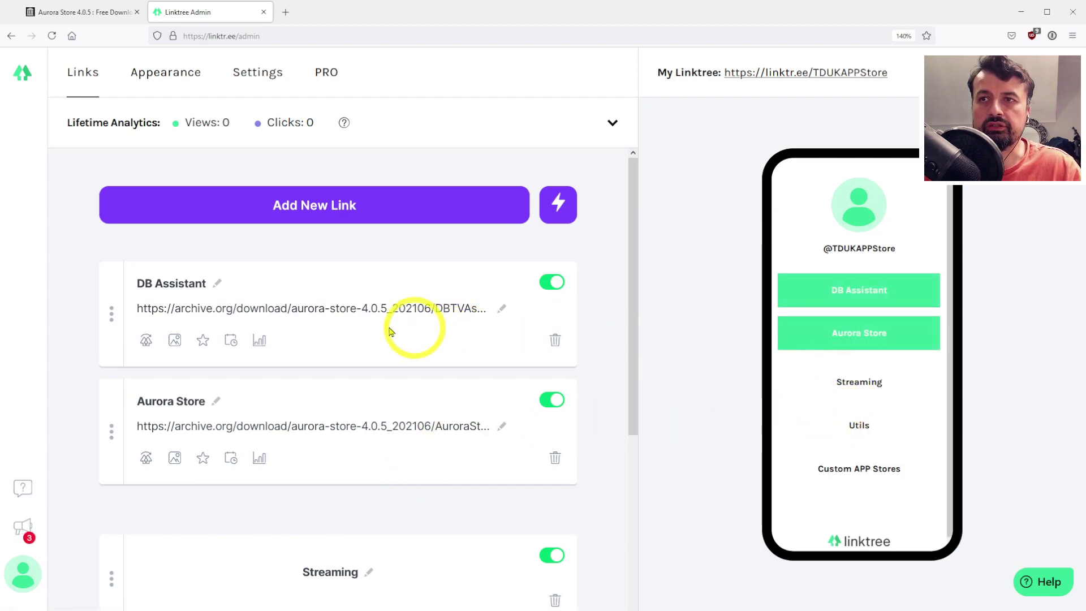
# - Drag Aurora Store below the Custom APP Stores header and DB Assistant below Utils
pyautogui.scroll(-2, 360, 329)
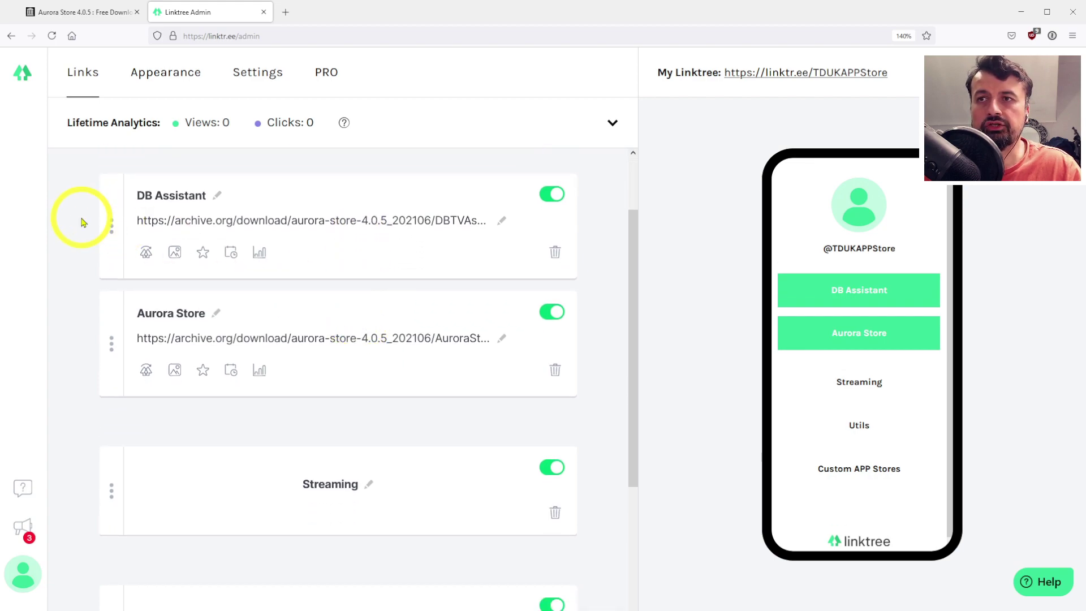
pyautogui.scroll(-2, 116, 325)
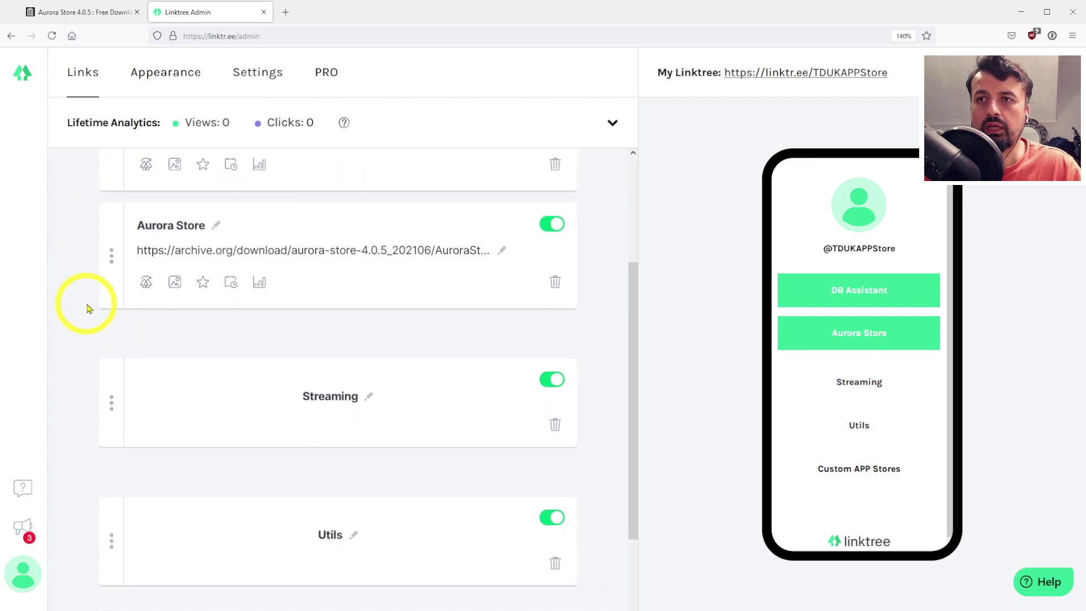
pyautogui.moveTo(111, 262); pyautogui.dragTo(162, 436)
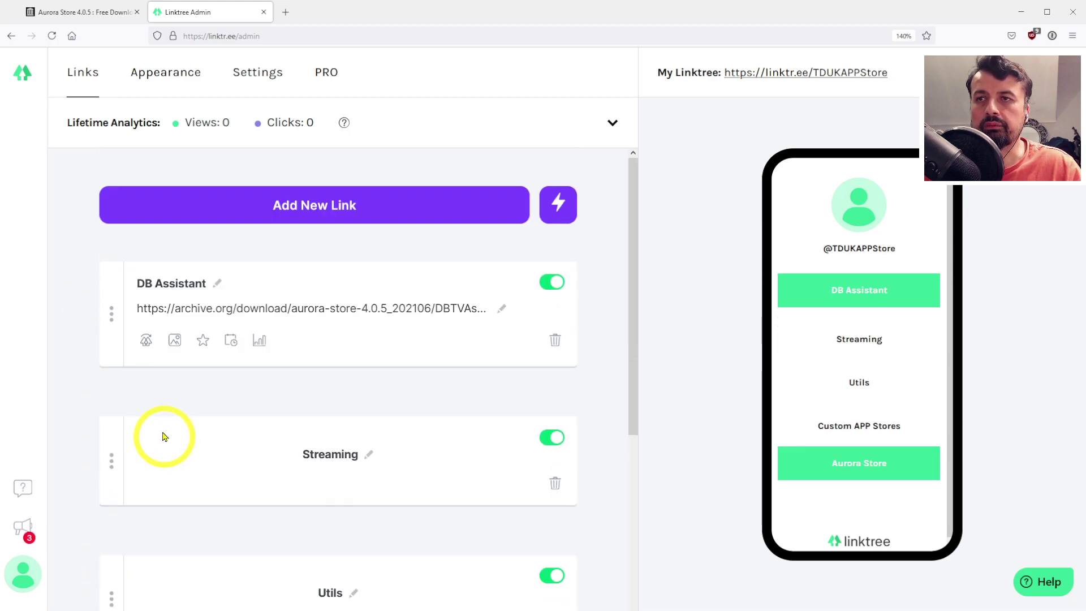
pyautogui.scroll(-2, 163, 436)
pyautogui.moveTo(104, 236); pyautogui.dragTo(118, 519)
pyautogui.scroll(-3, 218, 452)
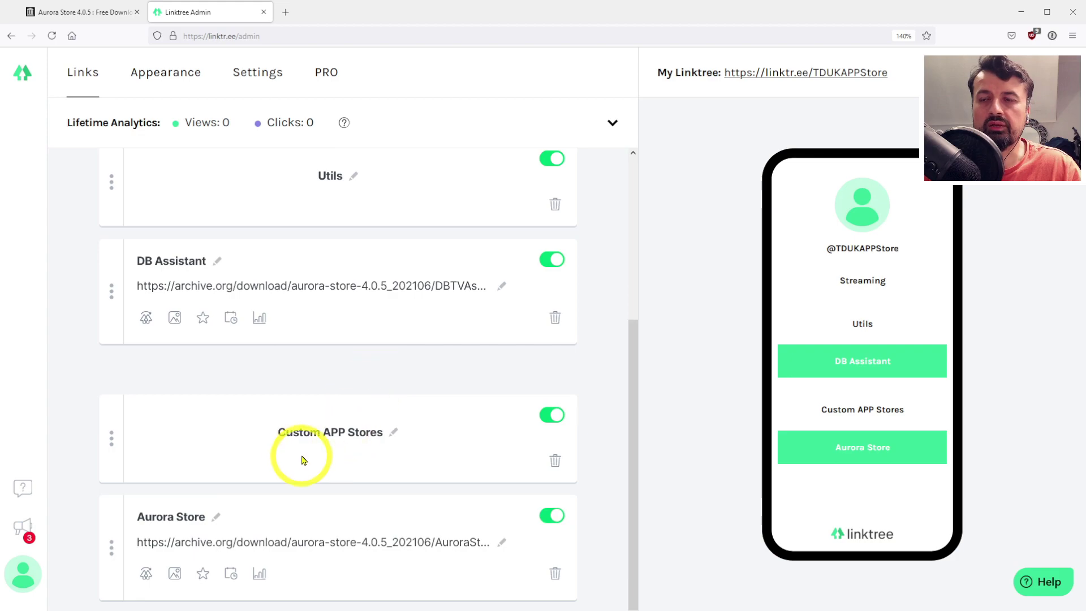
pyautogui.scroll(5, 320, 475)
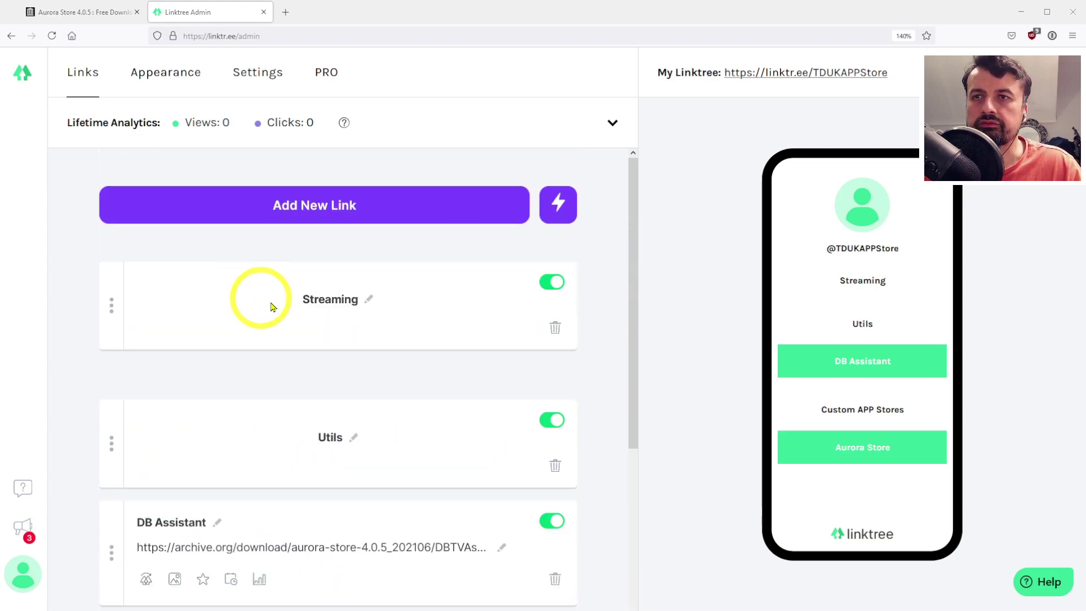
# - Add a Tubi TV link with its pasted techdoctoruk.com APK address
pyautogui.click(330, 214)
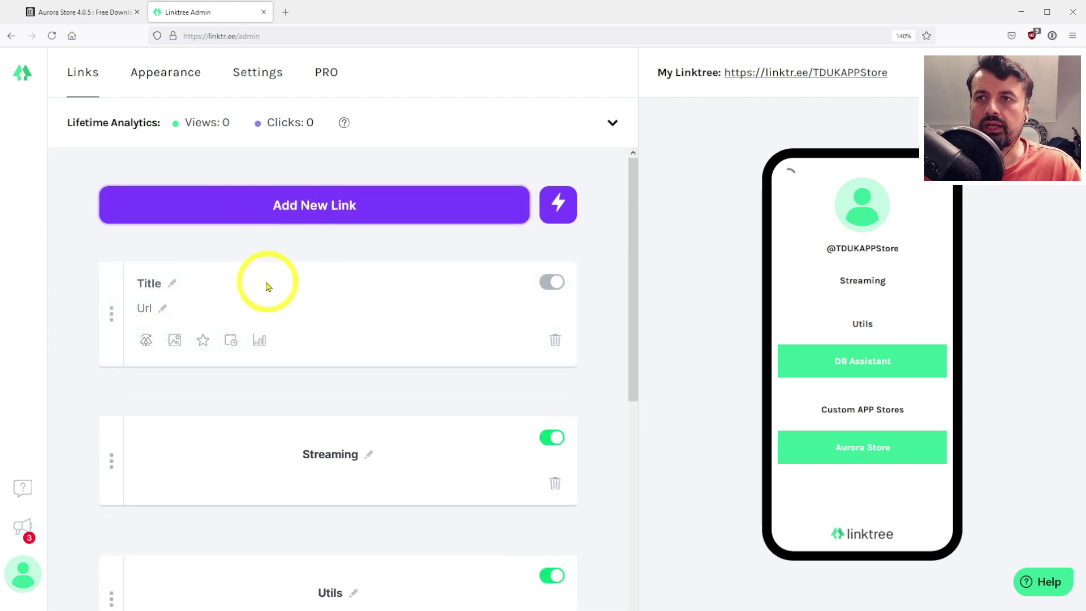
pyautogui.click(173, 284)
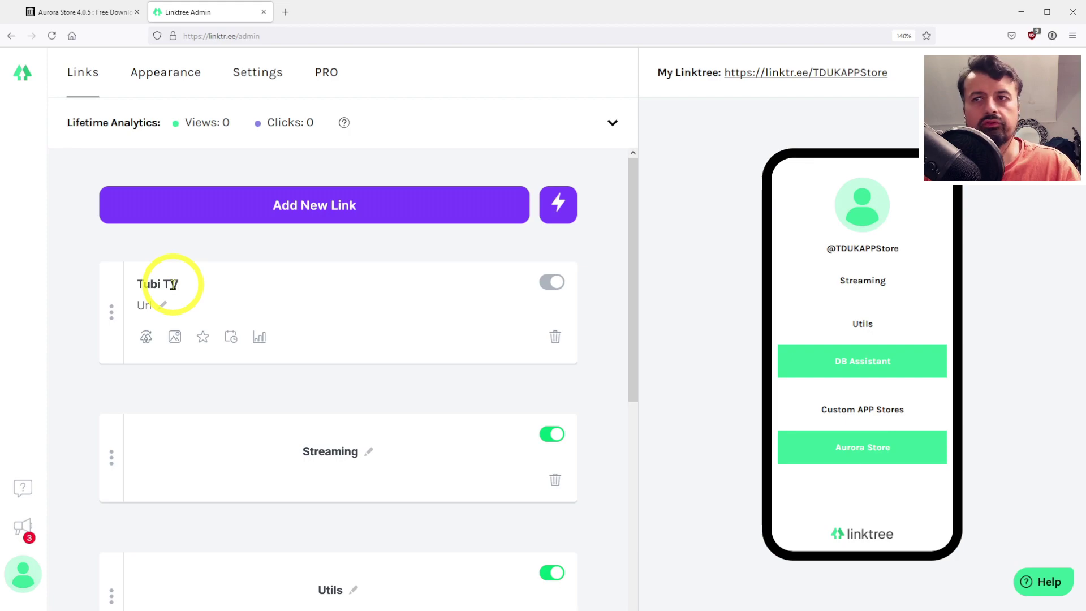
pyautogui.click(165, 306)
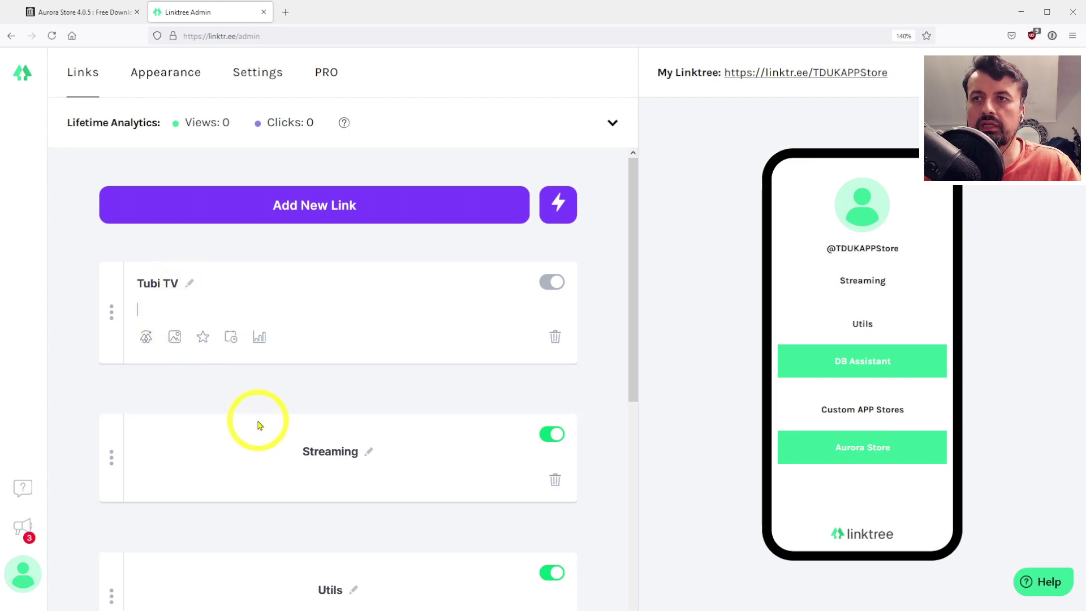
pyautogui.write('https://www.techdoctoruk.com/tdukfiles/tubi-May21-firestick.apk')
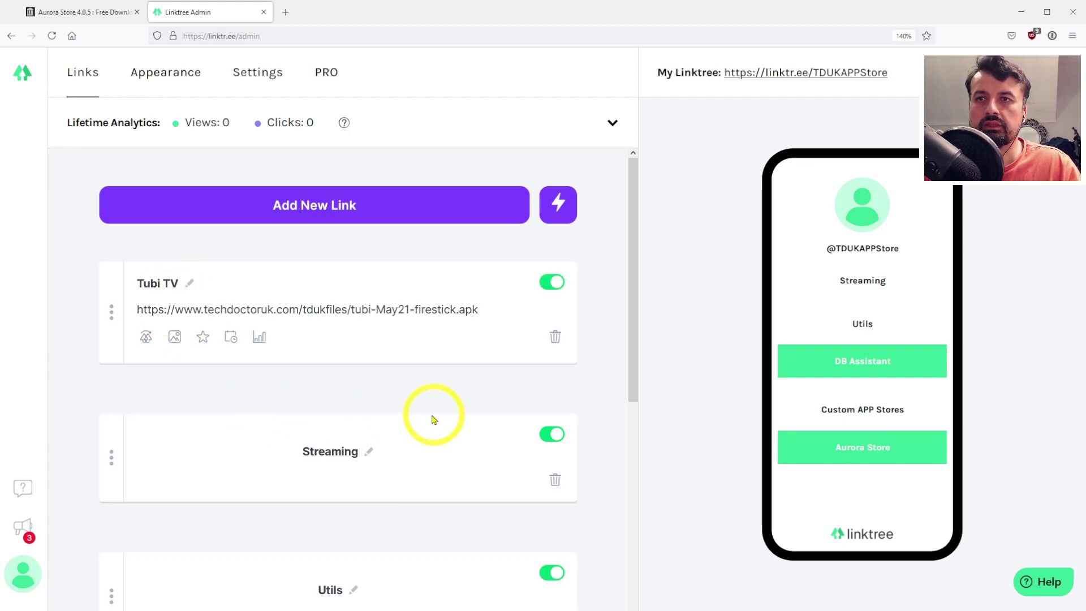
pyautogui.click(430, 389)
# - Add the Distro TV link and move Distro TV and Tubi TV under the Streaming header
pyautogui.click(321, 209)
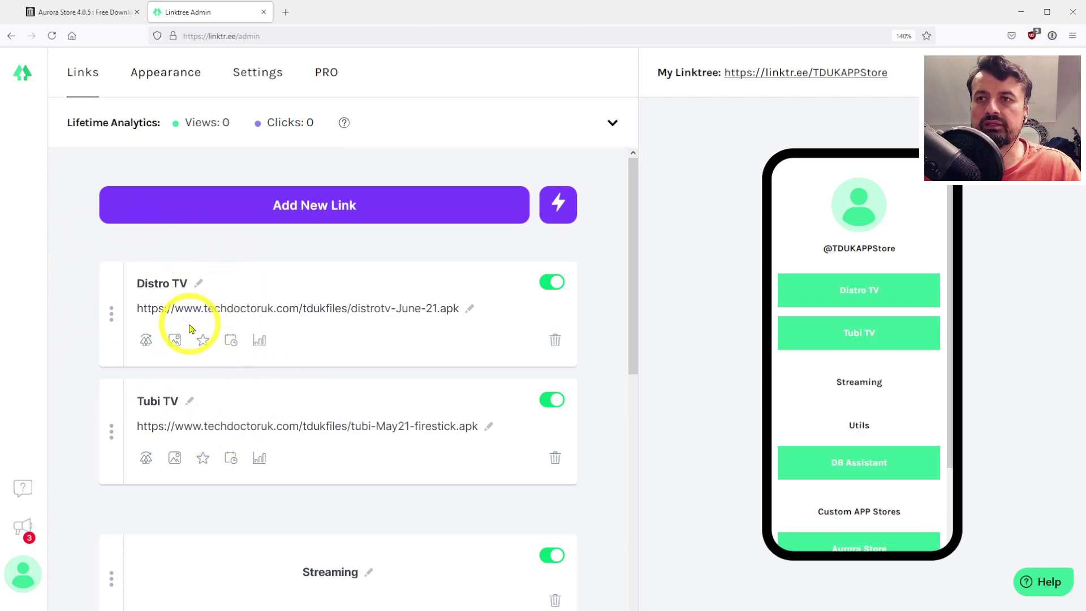
pyautogui.scroll(-2, 193, 323)
pyautogui.moveTo(110, 246); pyautogui.dragTo(101, 405)
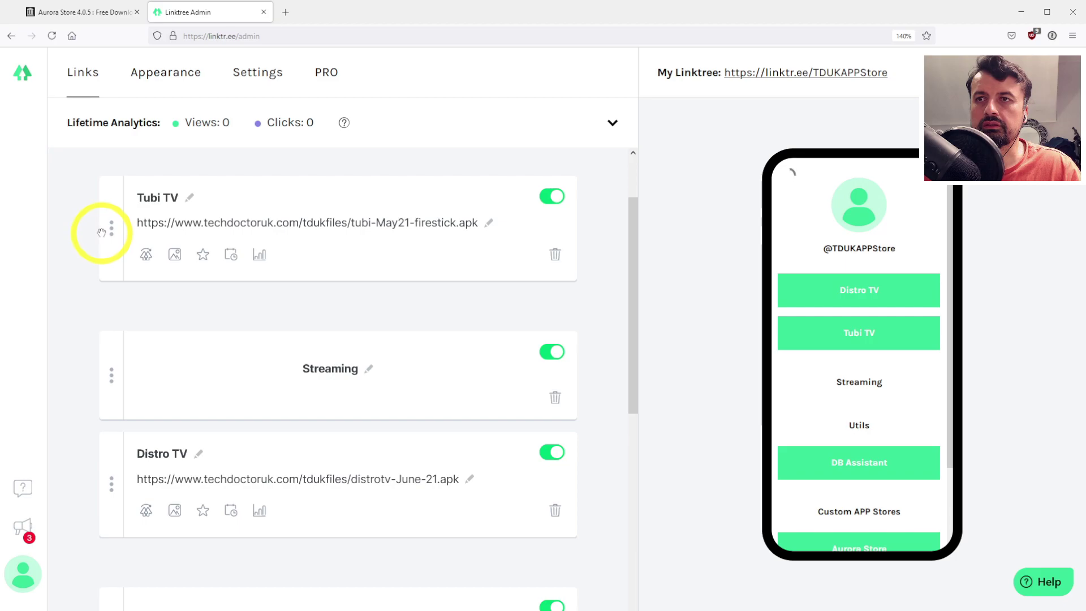
pyautogui.moveTo(101, 232); pyautogui.dragTo(97, 516)
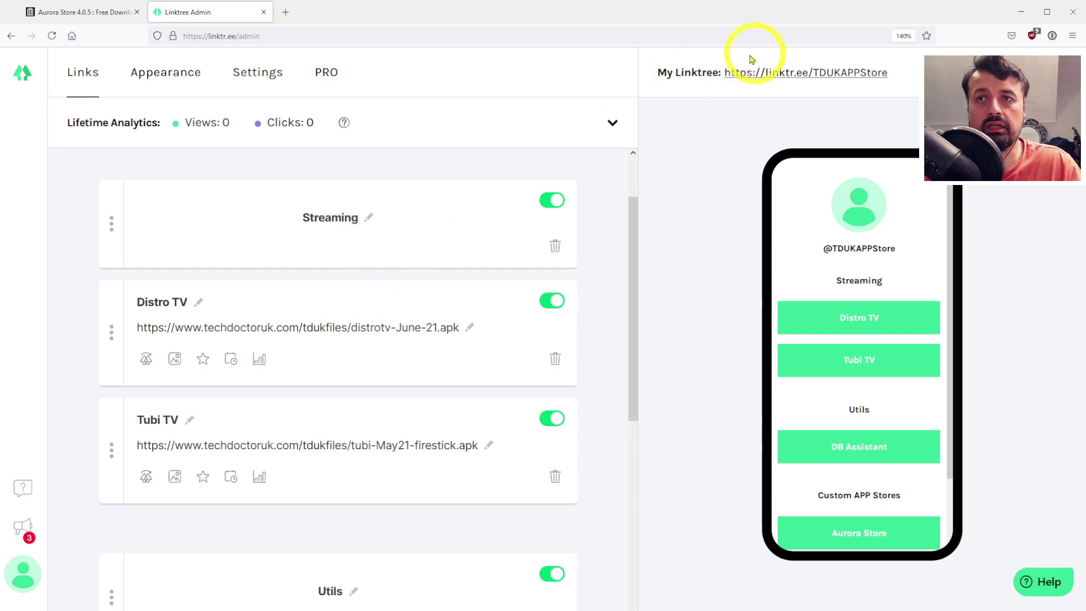
pyautogui.click(289, 15)
# - Shorten the TDUKAPPStore Linktree URL on go.aftvnews.com to Downloader code 98107, then return to Linktree
pyautogui.write('go.afte')
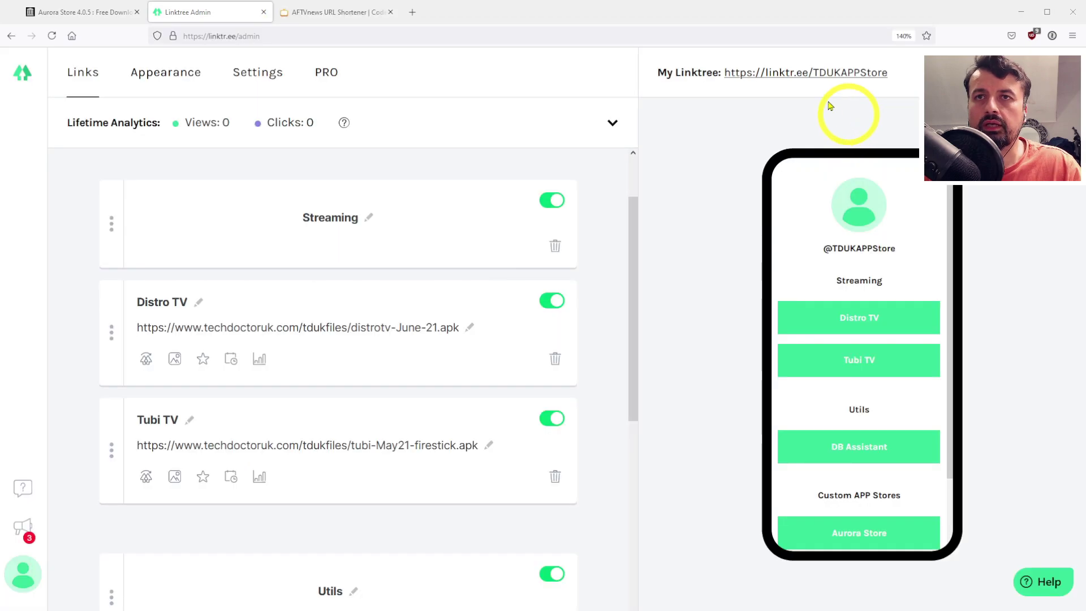
pyautogui.click(348, 21)
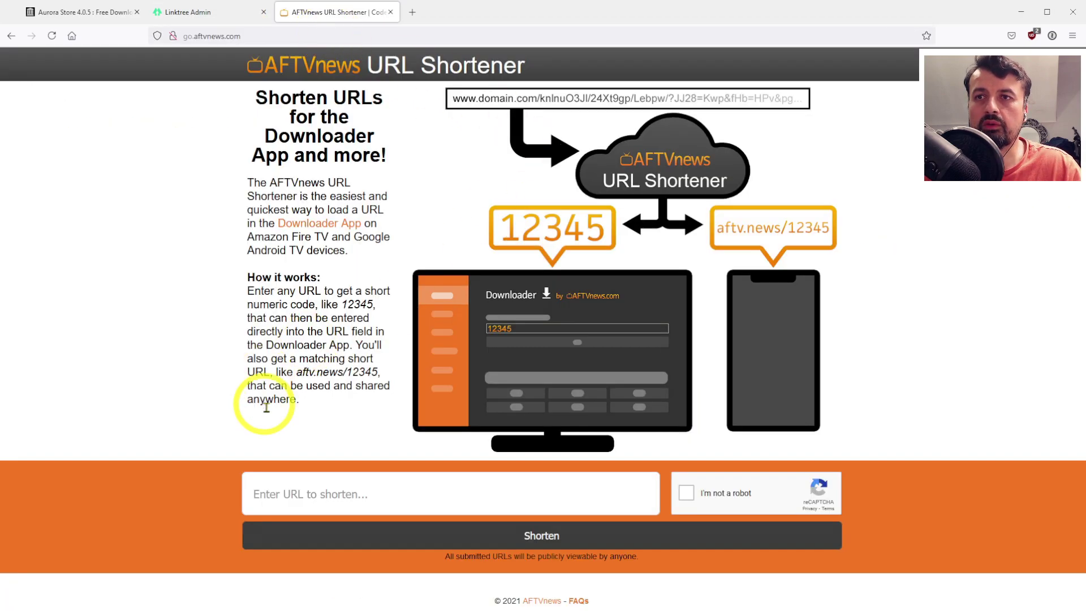
pyautogui.click(278, 488)
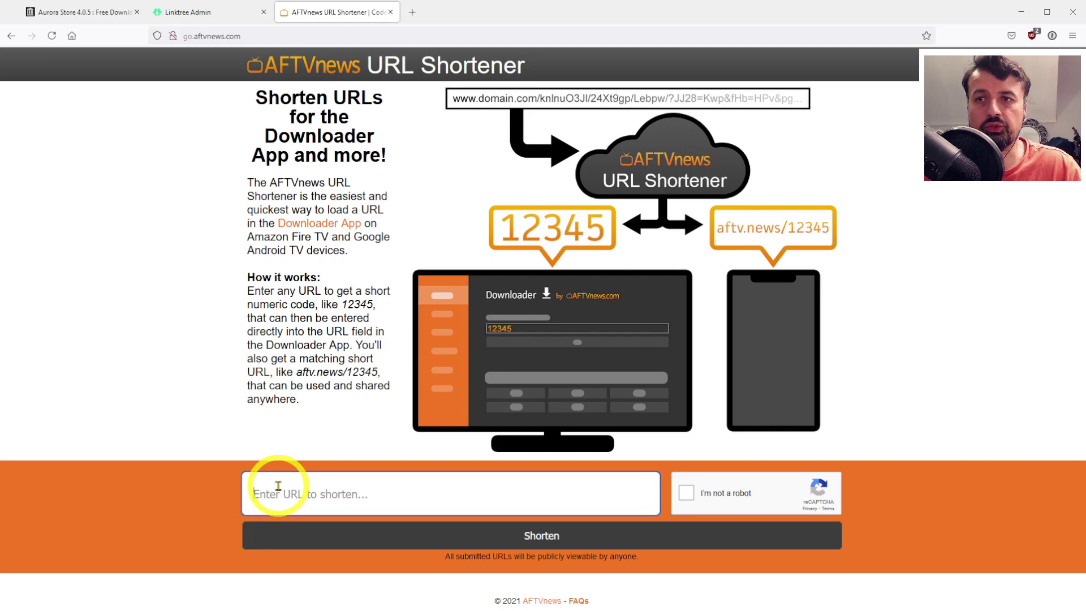
pyautogui.write('https://linktr.ee/TDUKAPPStore')
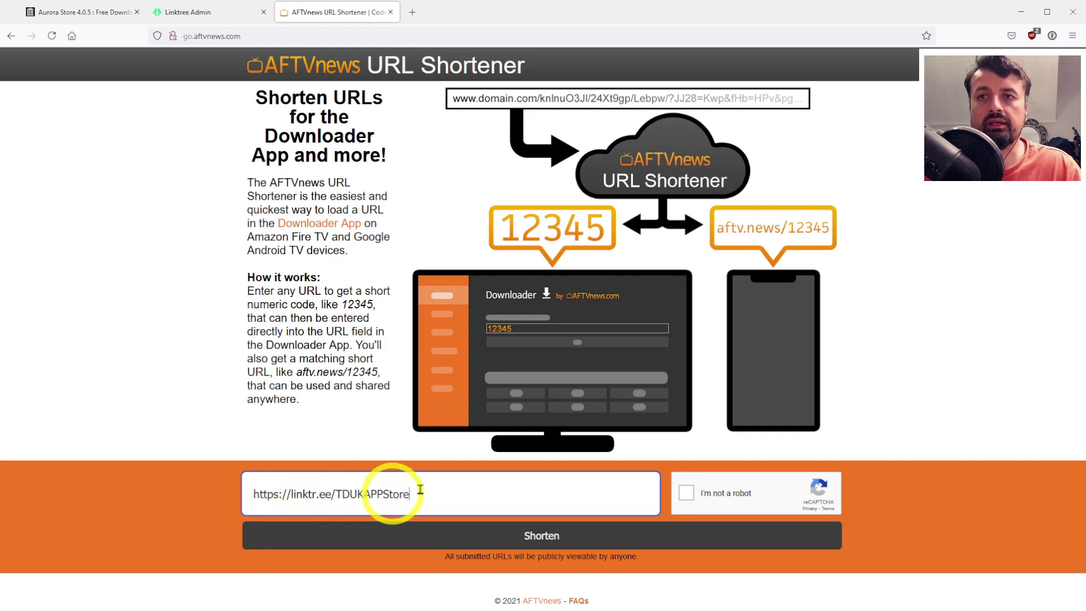
pyautogui.click(686, 492)
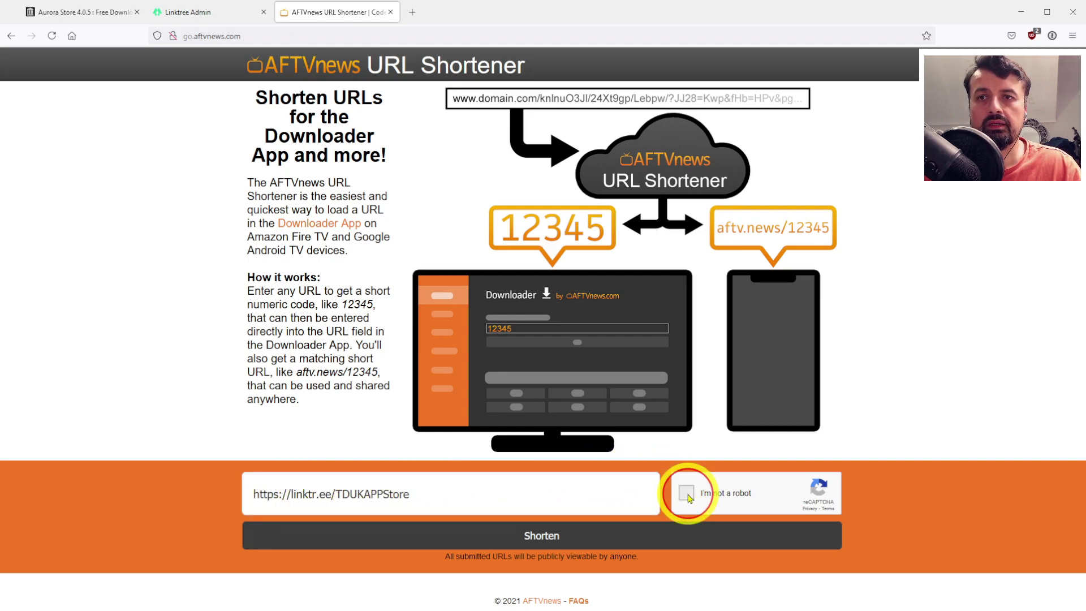
pyautogui.click(505, 545)
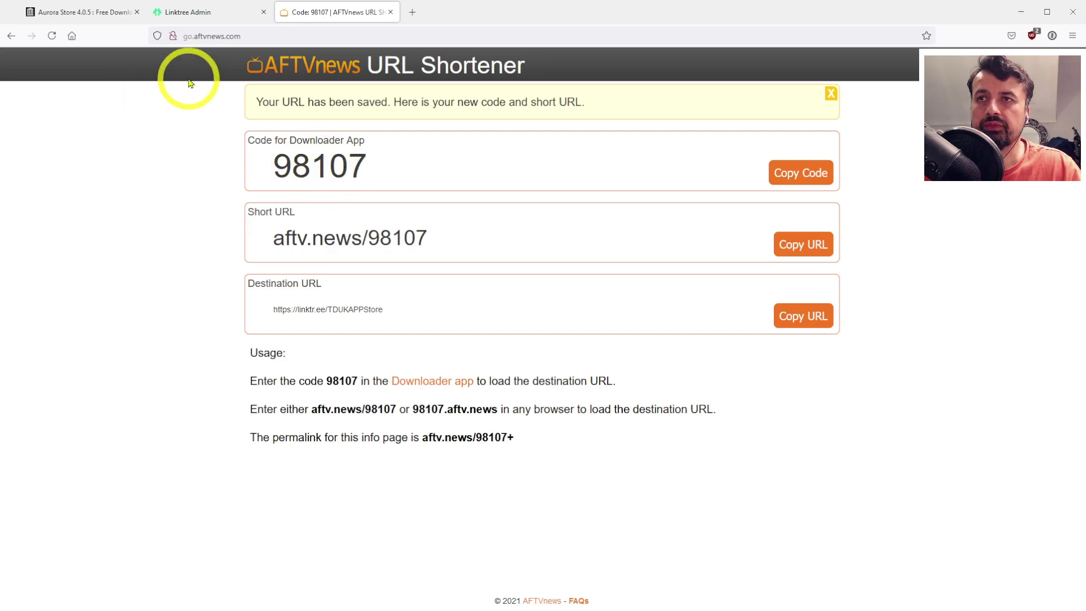
pyautogui.click(162, 12)
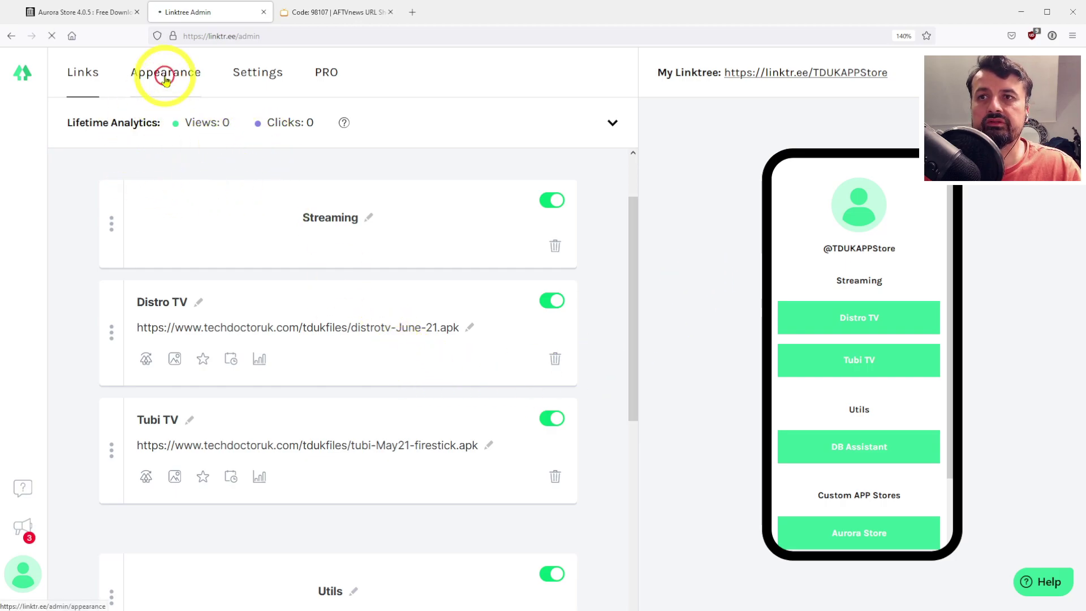
# - Apply the Miami gradient theme from Appearance, then return to the AFTVnews code 98107 tab
pyautogui.scroll(-2, 398, 458)
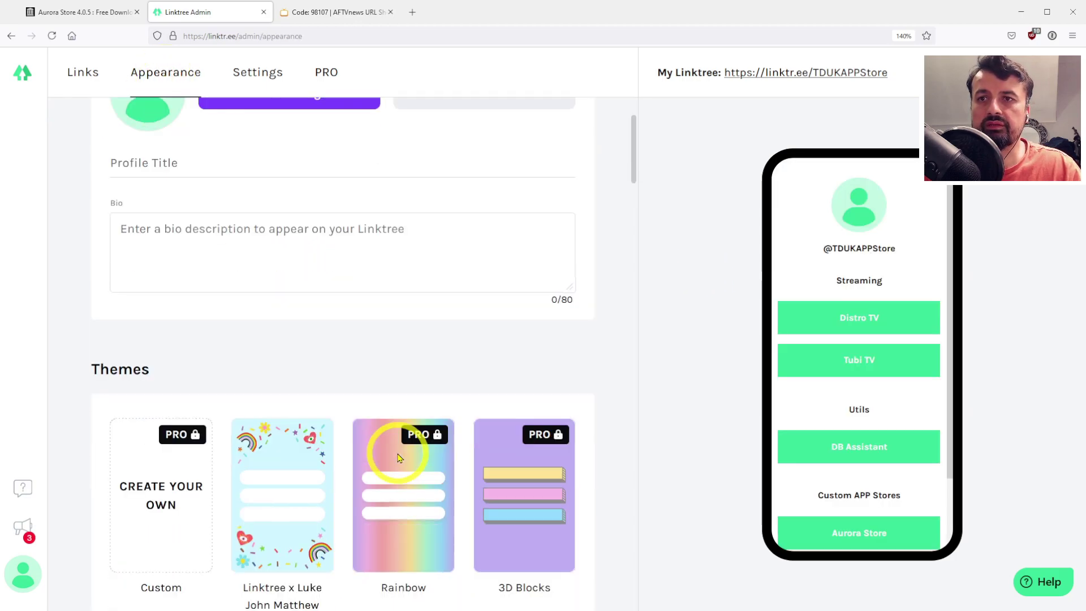
pyautogui.scroll(-8, 266, 341)
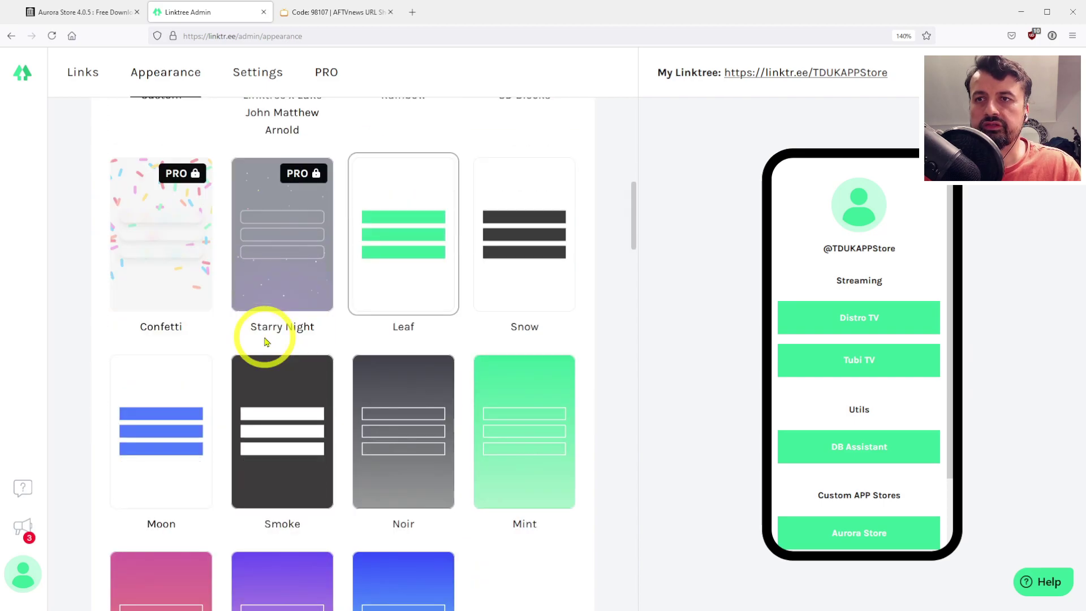
pyautogui.scroll(-2, 265, 341)
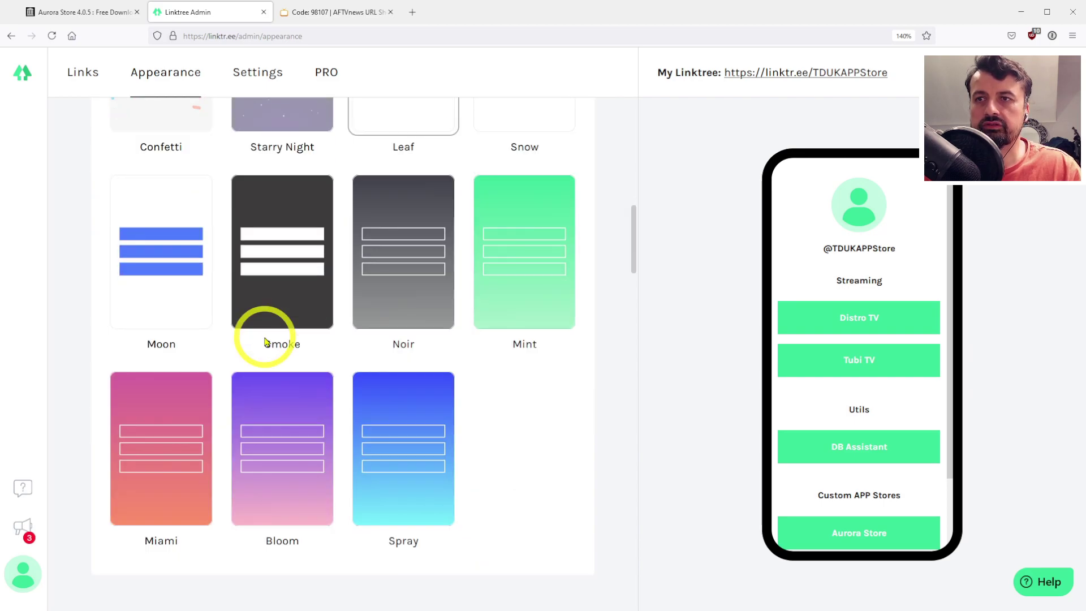
pyautogui.click(172, 419)
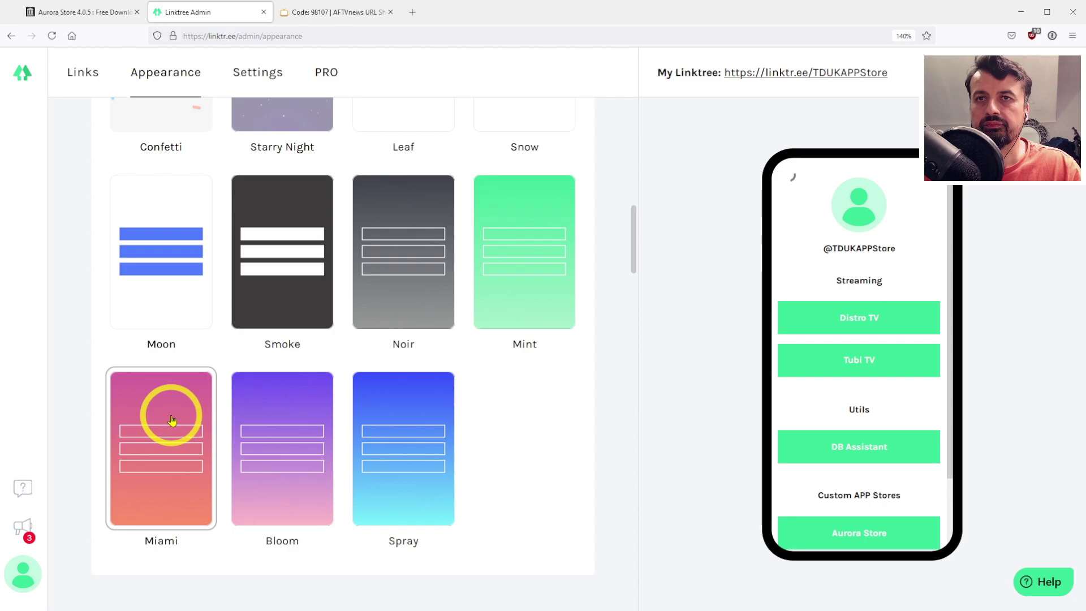
pyautogui.scroll(-2, 172, 419)
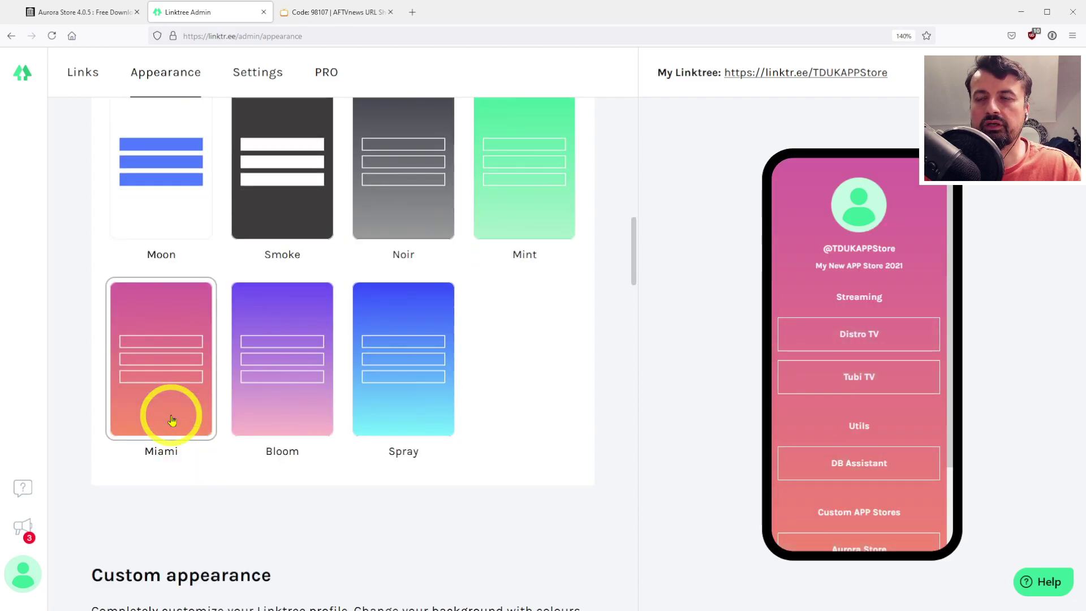
pyautogui.hotkey('ctrl', 'Tab')
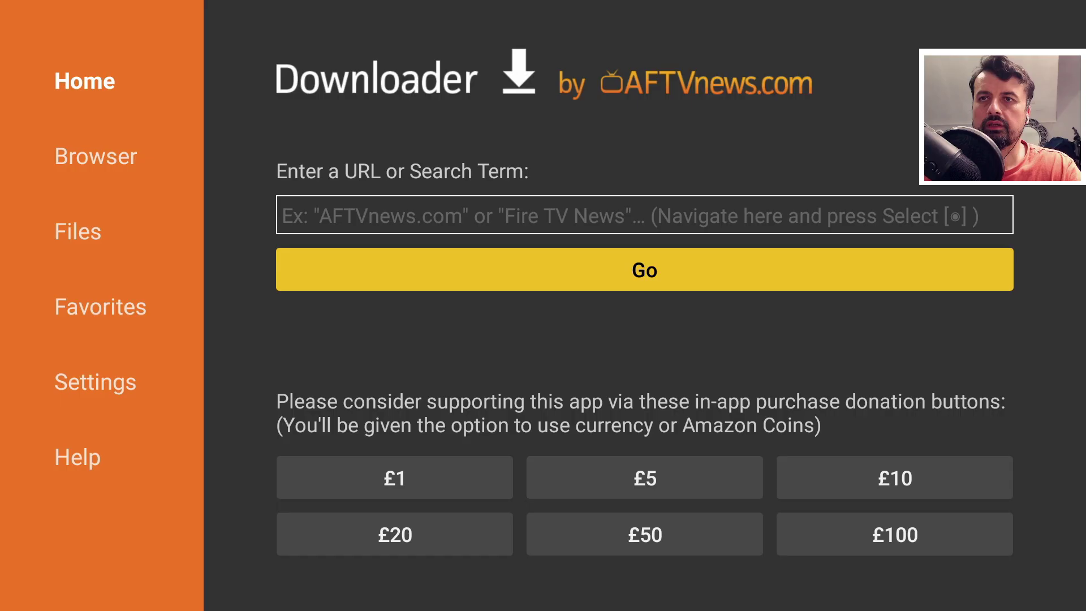
# - Enter code 98107 in Downloader's URL field with the on-screen keyboard and press Go
pyautogui.press('Up')
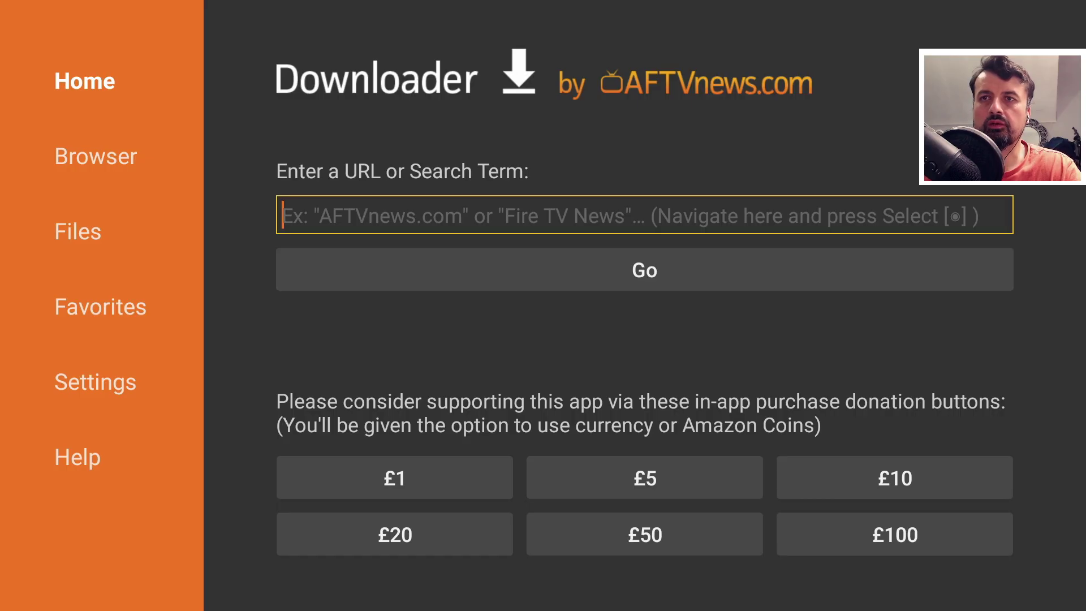
pyautogui.press('Return')
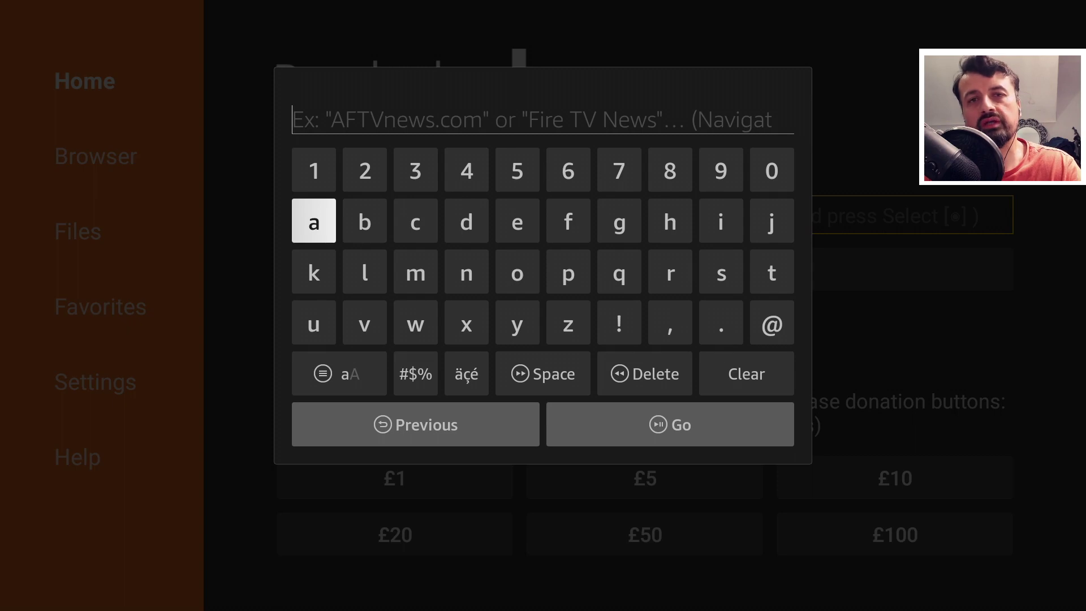
pyautogui.press('Right')
pyautogui.press('Right')
pyautogui.press('Up')
pyautogui.press('Right')
pyautogui.press('Right')
pyautogui.press('Right')
pyautogui.press('Right')
pyautogui.press('Right')
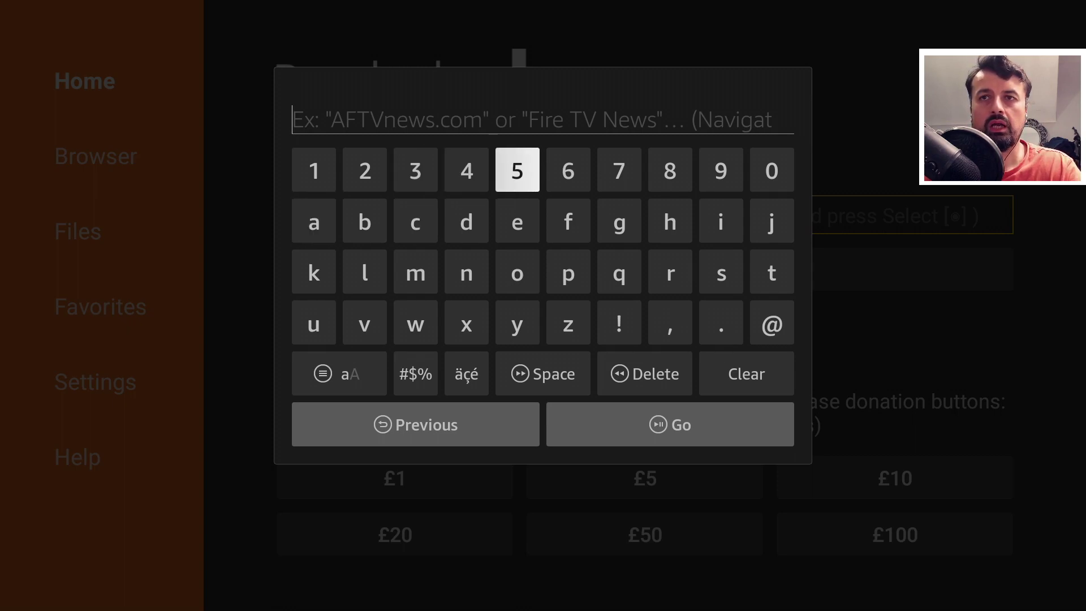
pyautogui.write('9810')
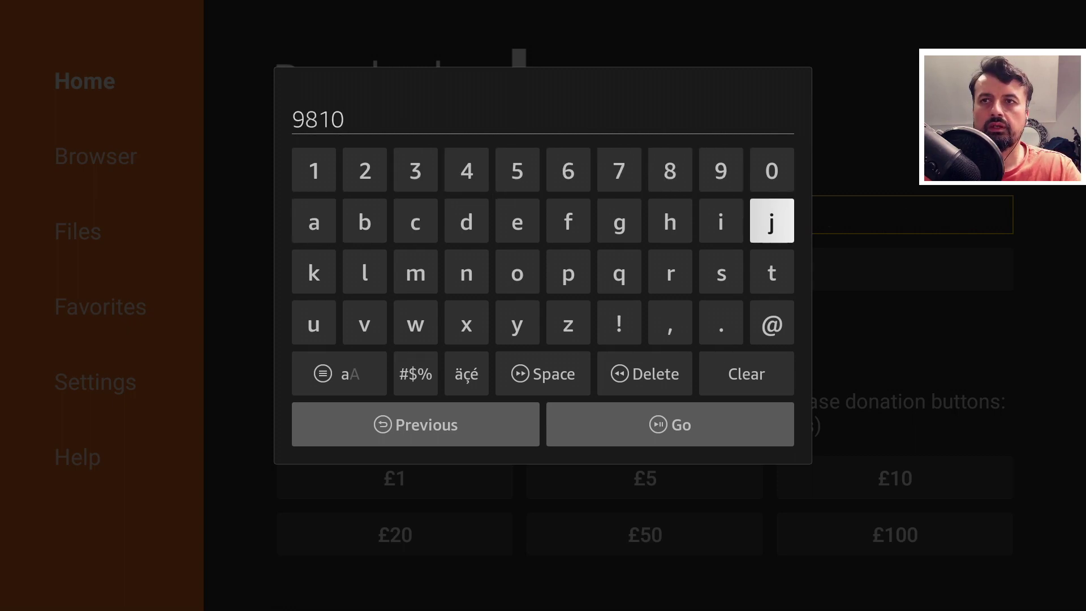
pyautogui.press('Left')
pyautogui.press('Left')
pyautogui.press('Left')
pyautogui.write('7')
pyautogui.press('Down')
pyautogui.press('Down')
pyautogui.press('Down')
pyautogui.press('Down')
pyautogui.press('Down')
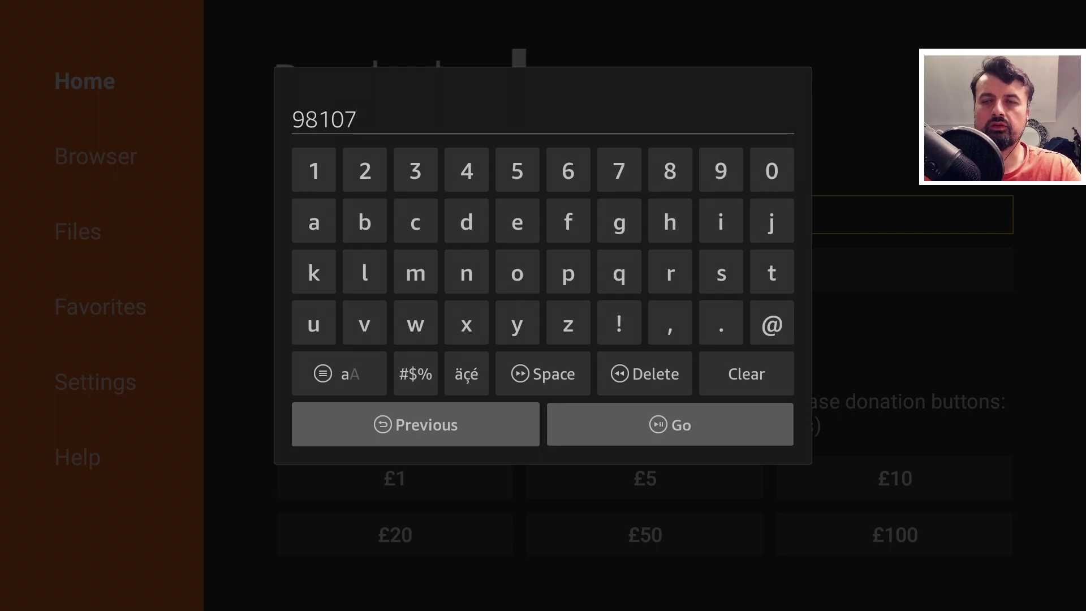
pyautogui.press('Return')
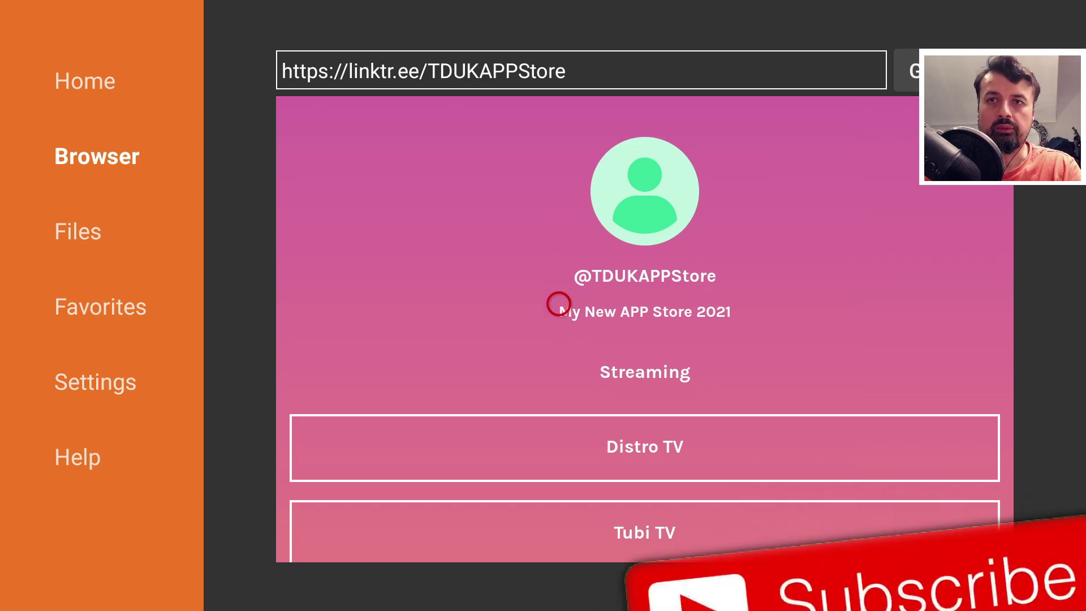
# - Scroll past Streaming, Utils and Custom APP Stores, then open the DB Assistant link
pyautogui.press('Down')
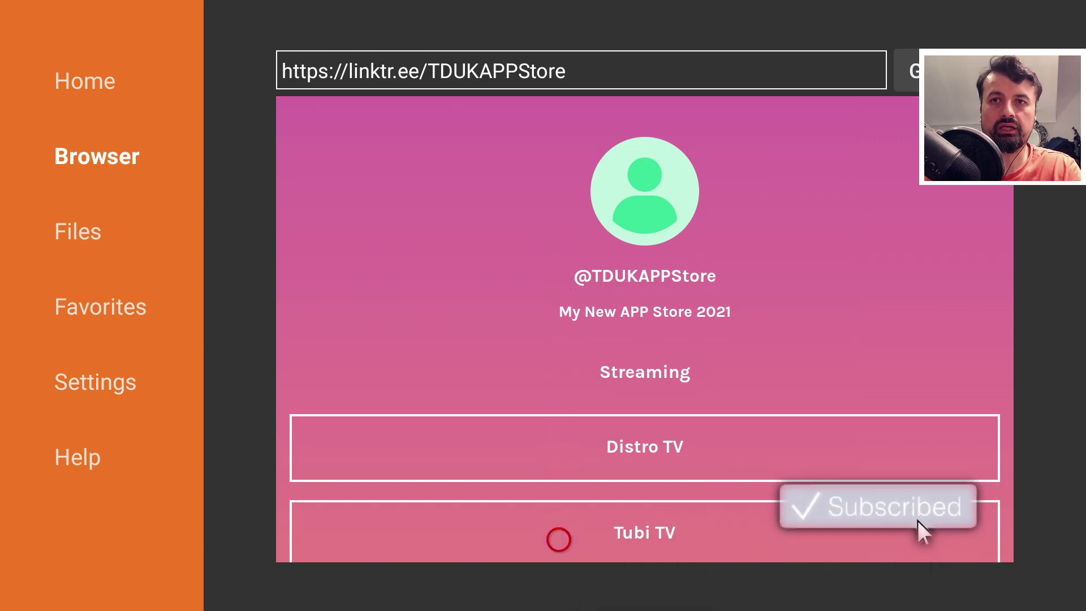
pyautogui.press('Down')
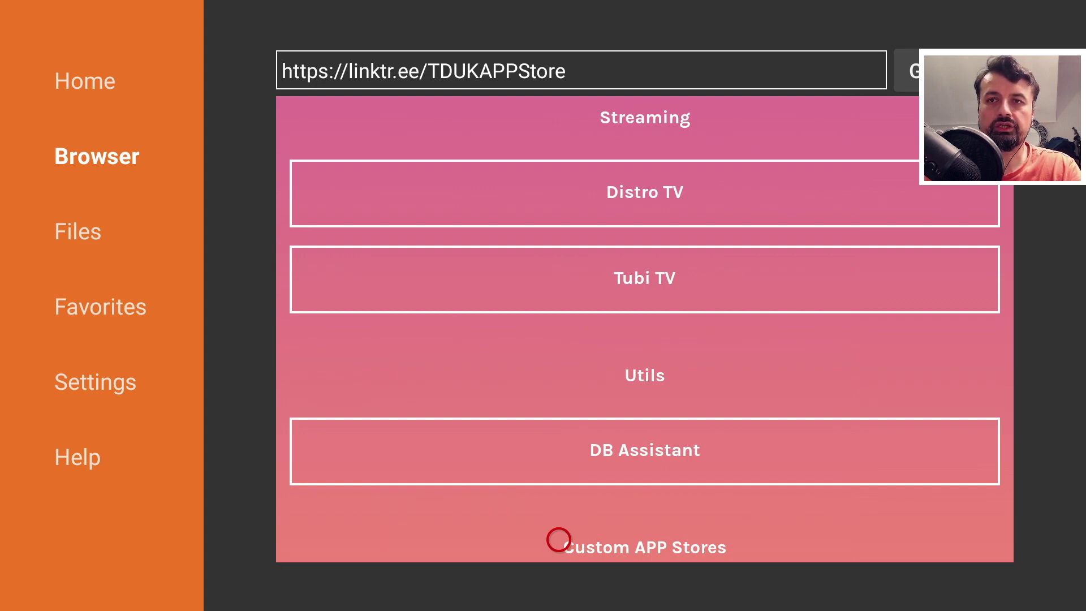
pyautogui.press('Down')
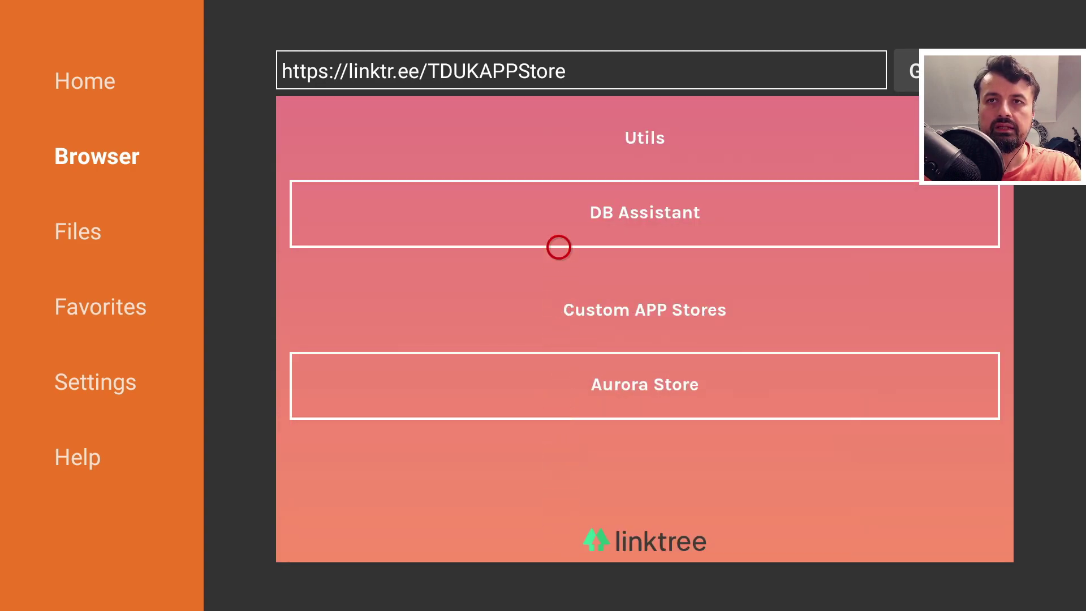
pyautogui.press('Up')
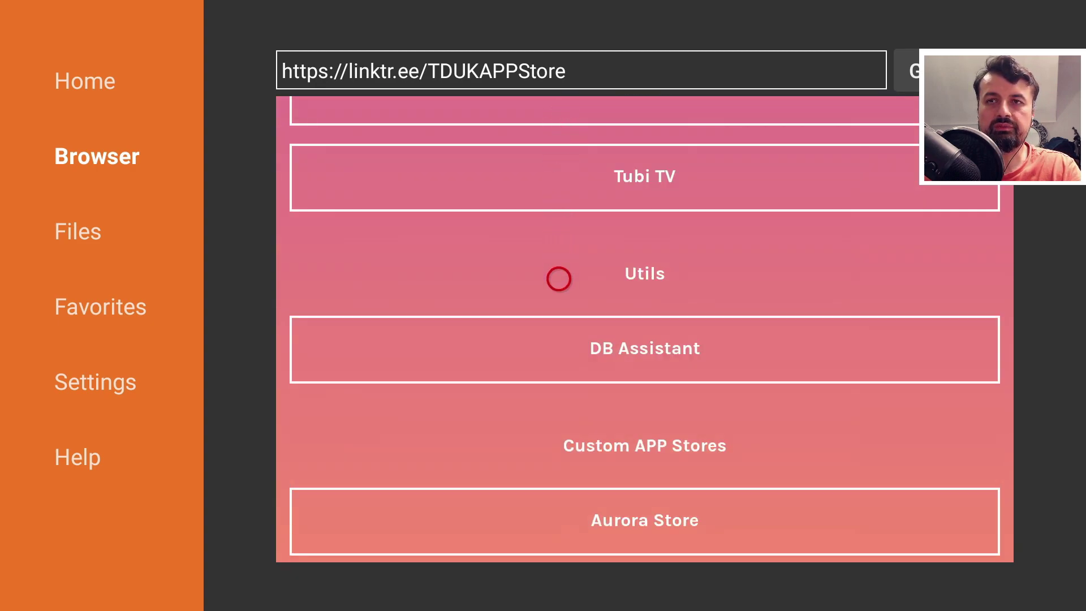
pyautogui.click(559, 336)
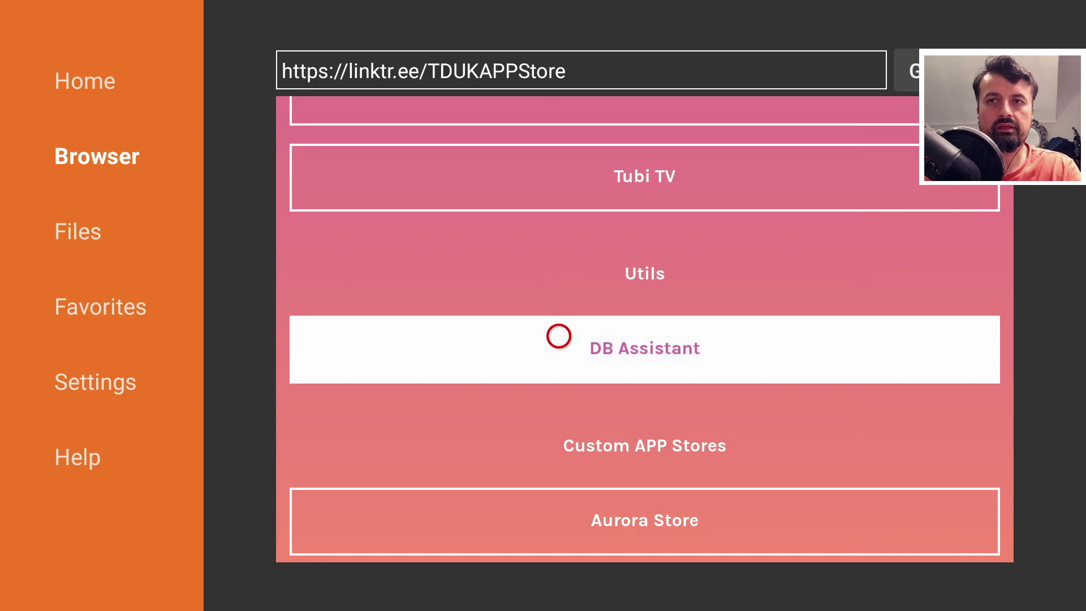